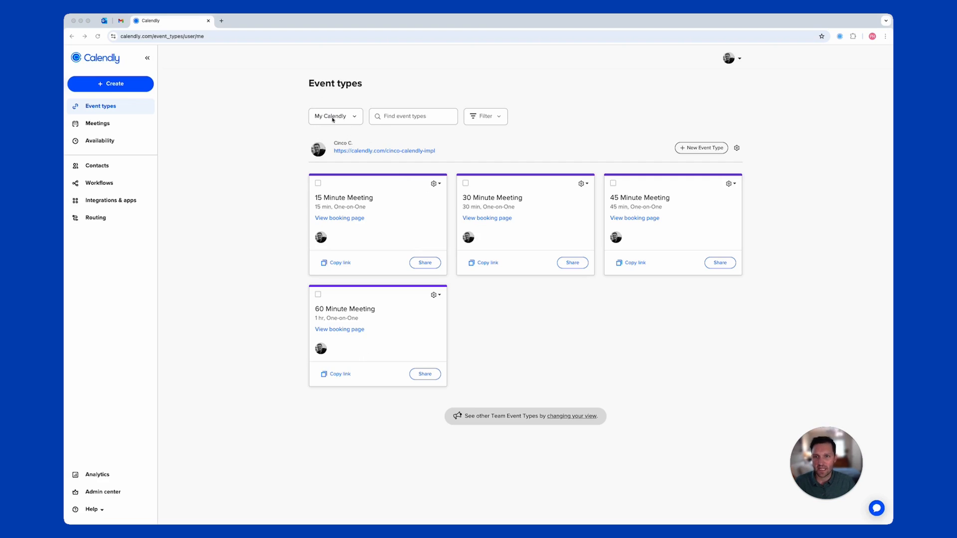
# Switch the Event types view to the Executive Group colleague's event types
pyautogui.click(348, 119)
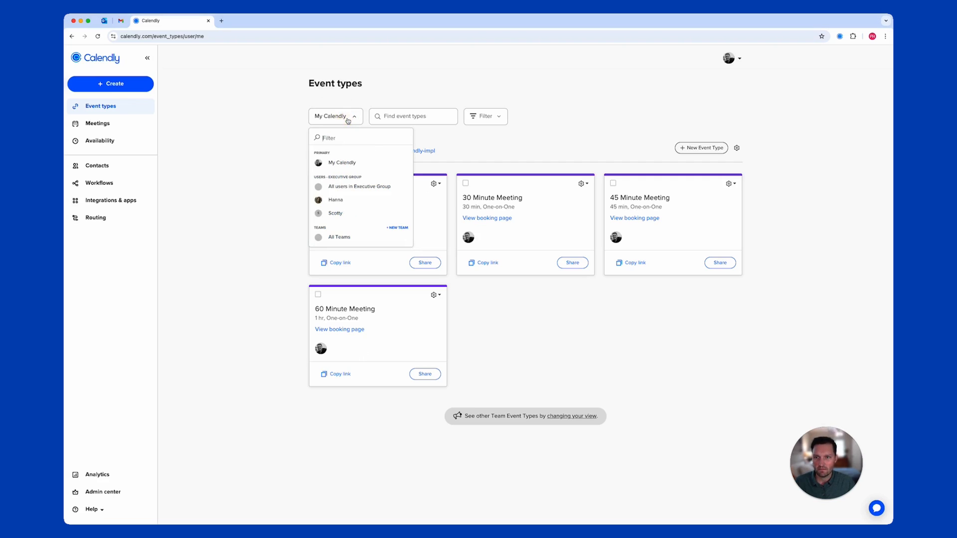
pyautogui.click(344, 204)
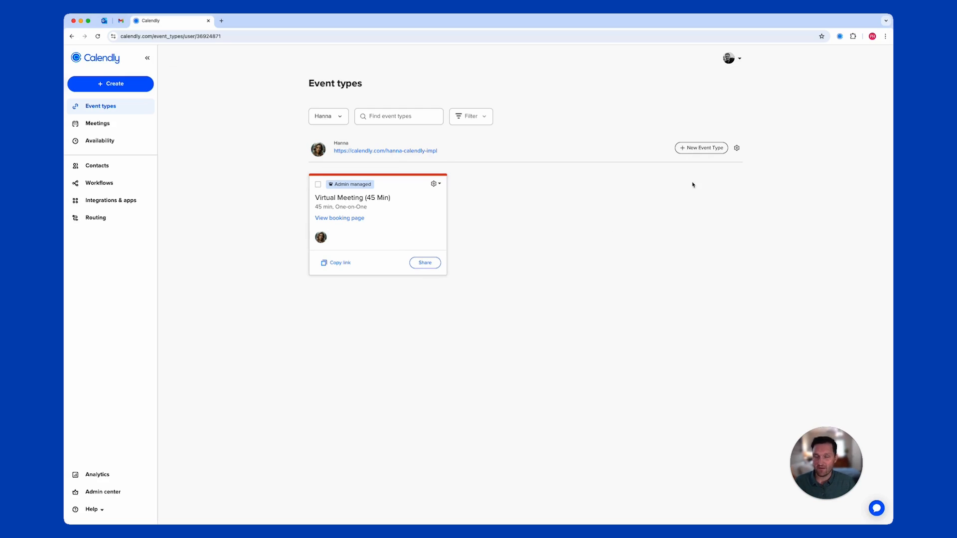
# Create a 30-minute one-on-one event type 'Meet with Hanna' for the colleague, held on Microsoft Teams
pyautogui.click(697, 151)
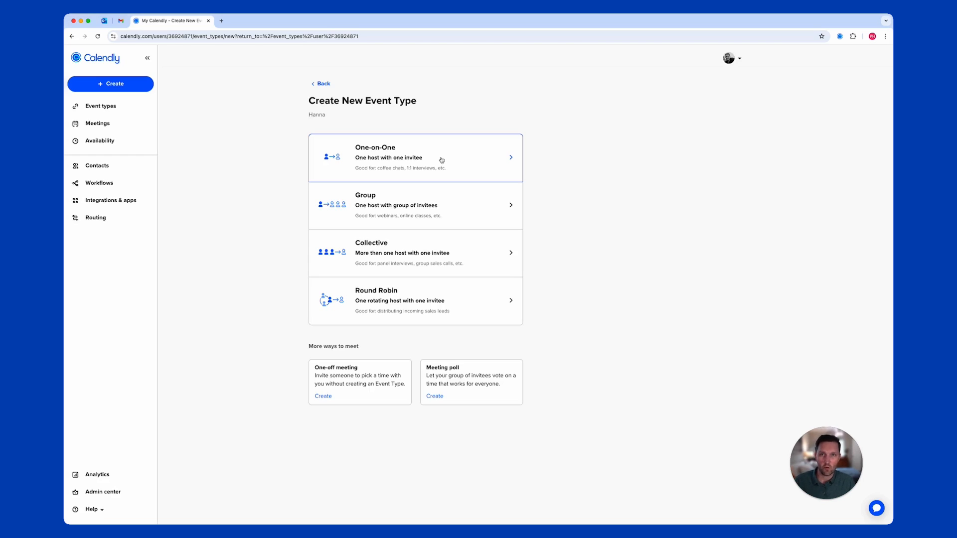
pyautogui.click(437, 160)
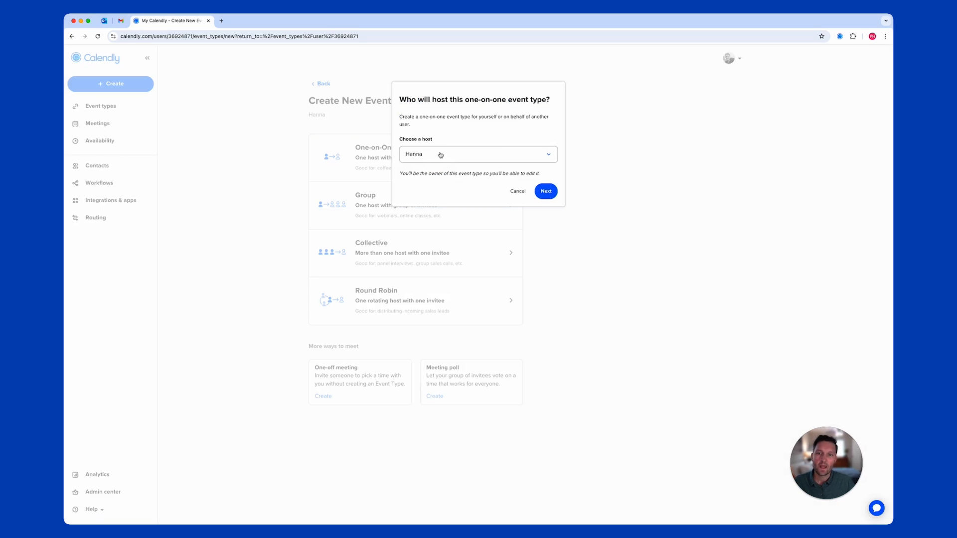
pyautogui.click(546, 191)
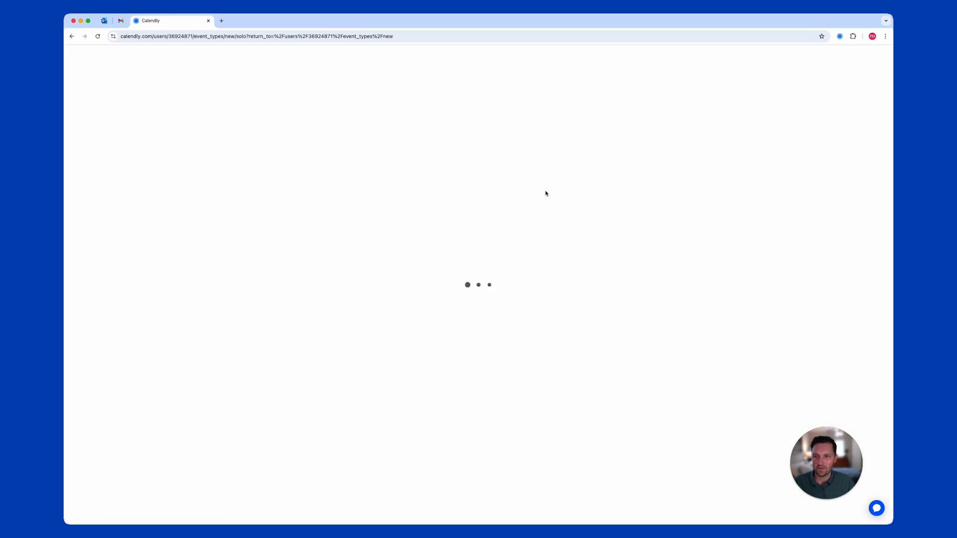
pyautogui.click(127, 117)
pyautogui.write('Meet with Hanna')
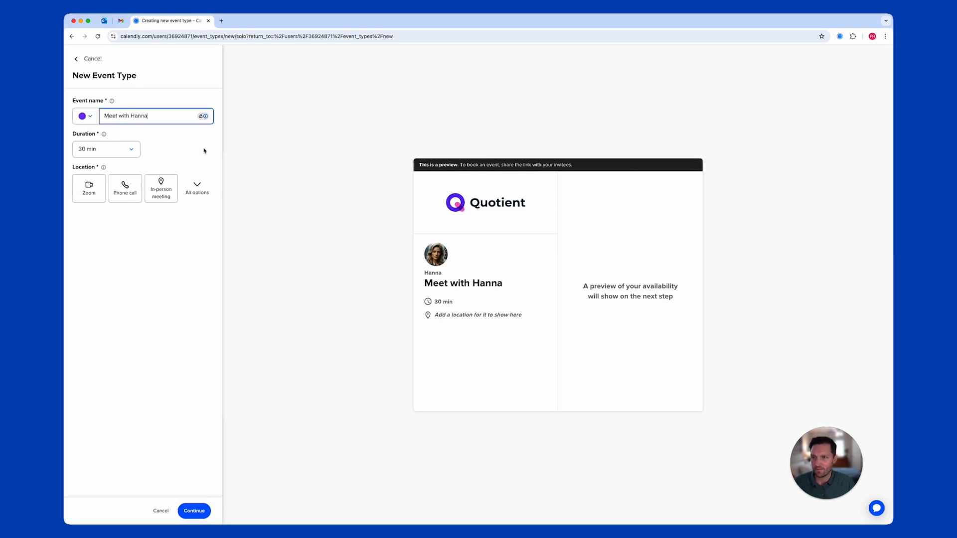
pyautogui.click(125, 154)
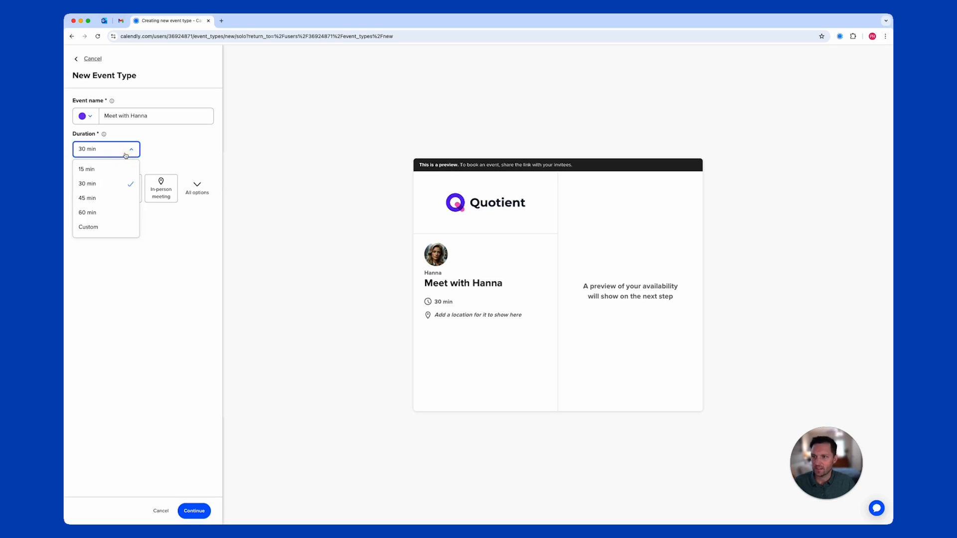
pyautogui.click(171, 150)
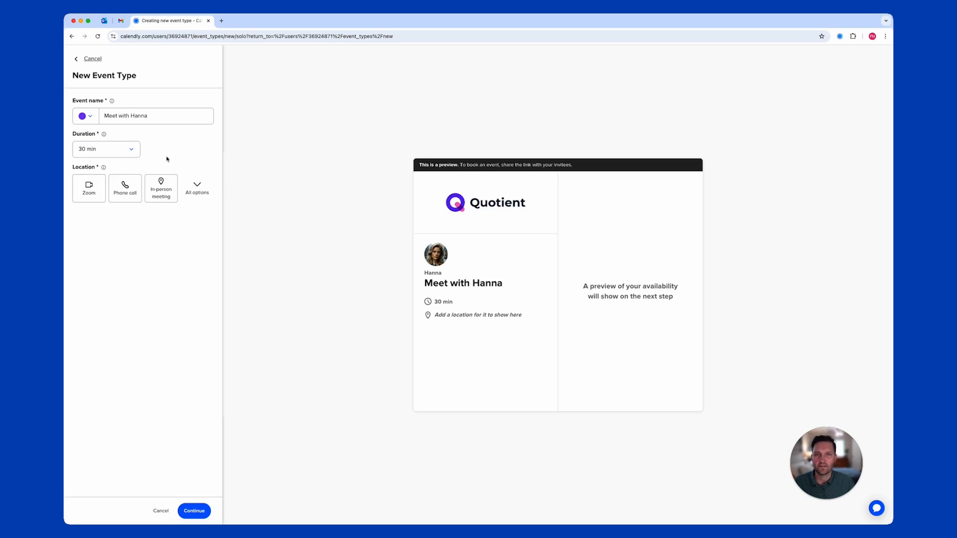
pyautogui.click(198, 186)
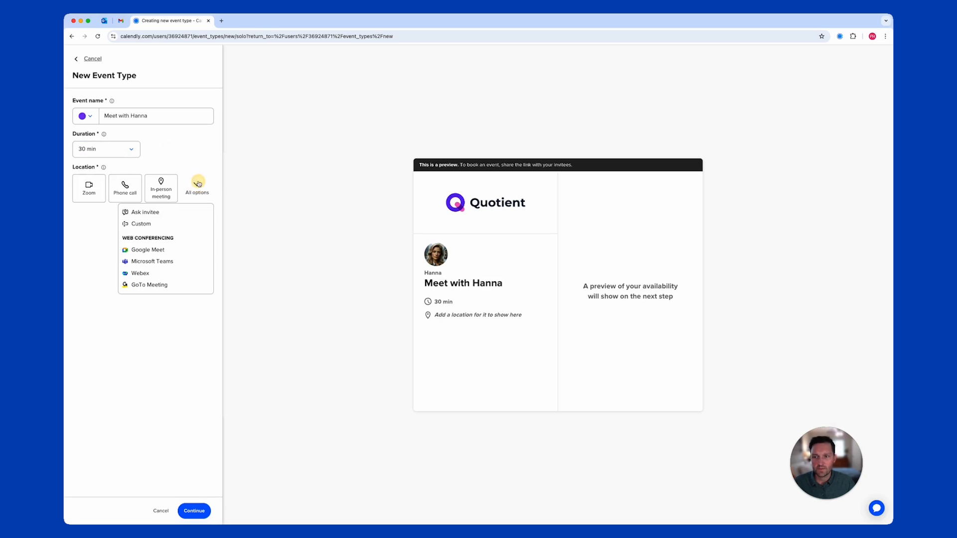
pyautogui.click(184, 266)
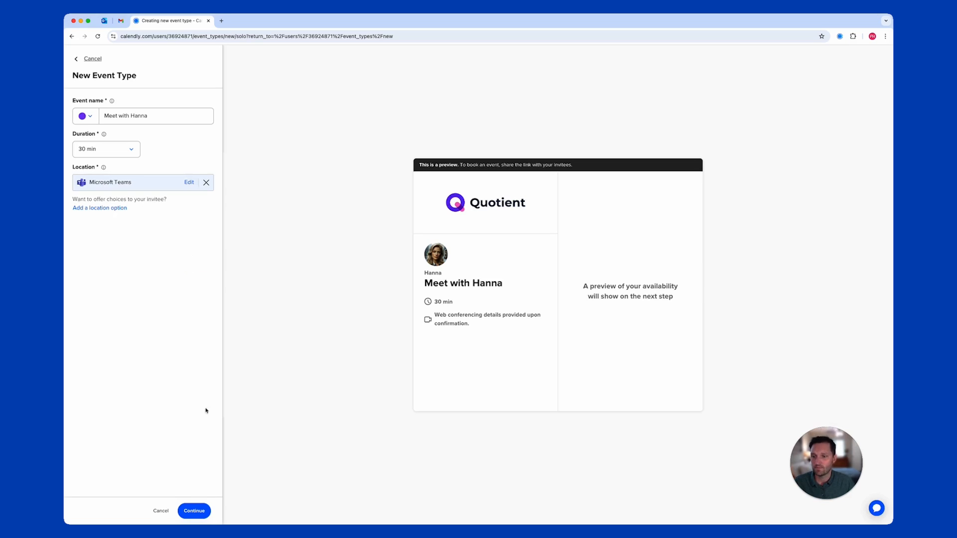
pyautogui.click(192, 514)
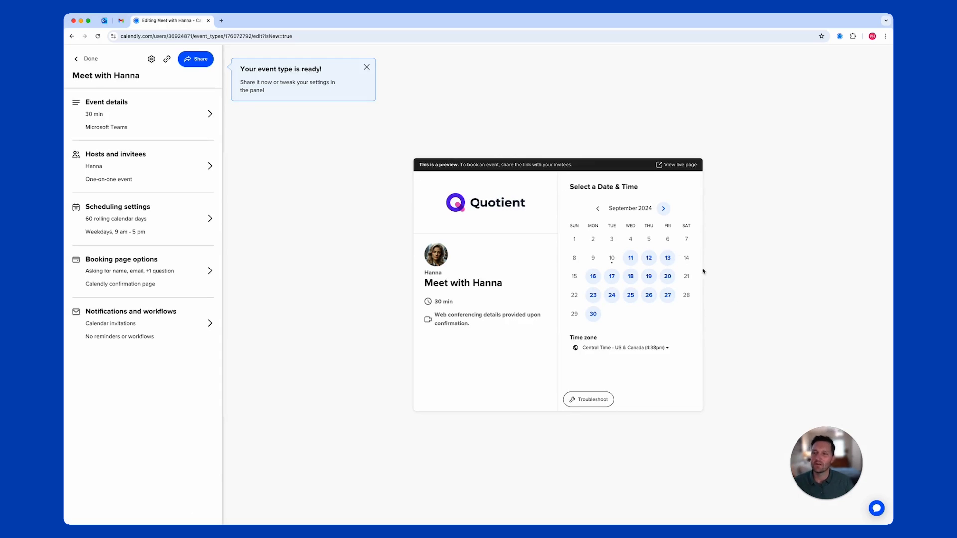
# Paste the prepared welcome text, preparation bullets and LinkedIn link into the event description and save
pyautogui.click(125, 121)
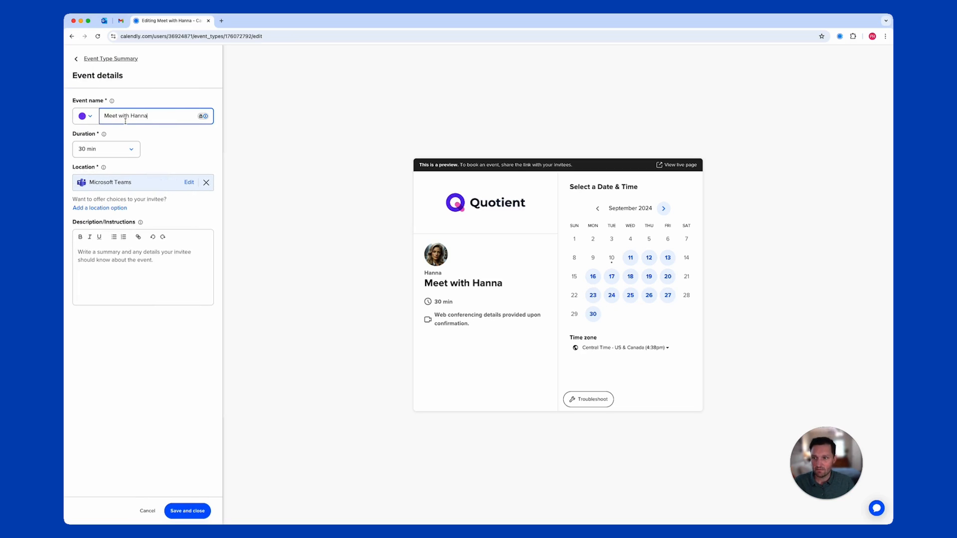
pyautogui.click(115, 259)
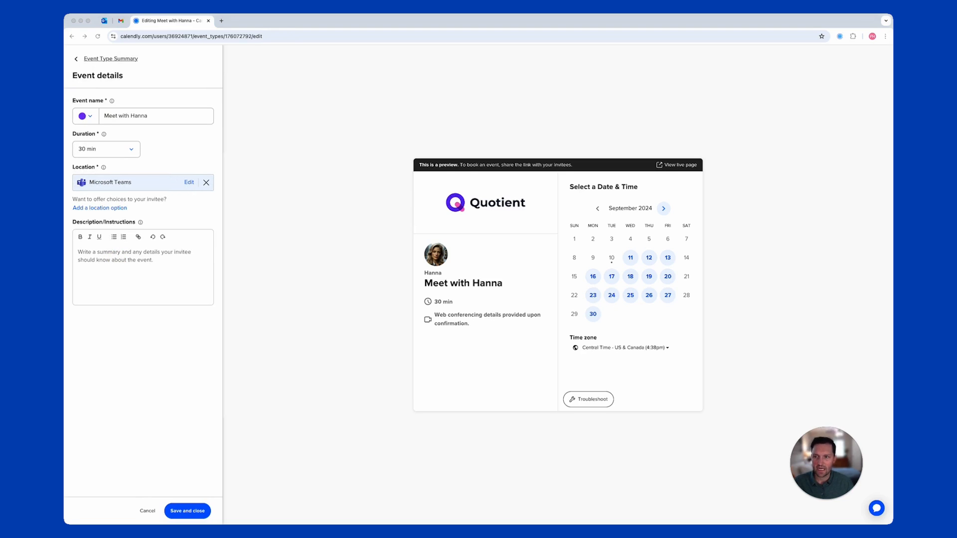
pyautogui.click(115, 254)
pyautogui.write("I'm excited to connect with you! As an Executive at Quotient, I'm looking forward to discussing your goals and how we can work together. To help ensure a successful call, please: Review your company's current challenges and opportunities. Have specific questions or topics you'd like to discuss. Ensure you have a reliable internet connection and a quiet workspace. Let's also connect on LinkedIn!")
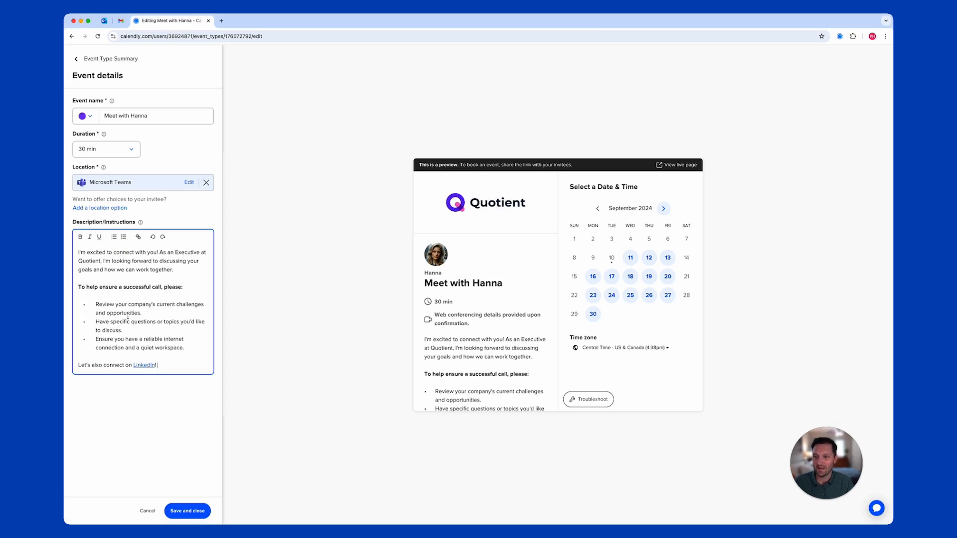
pyautogui.click(148, 366)
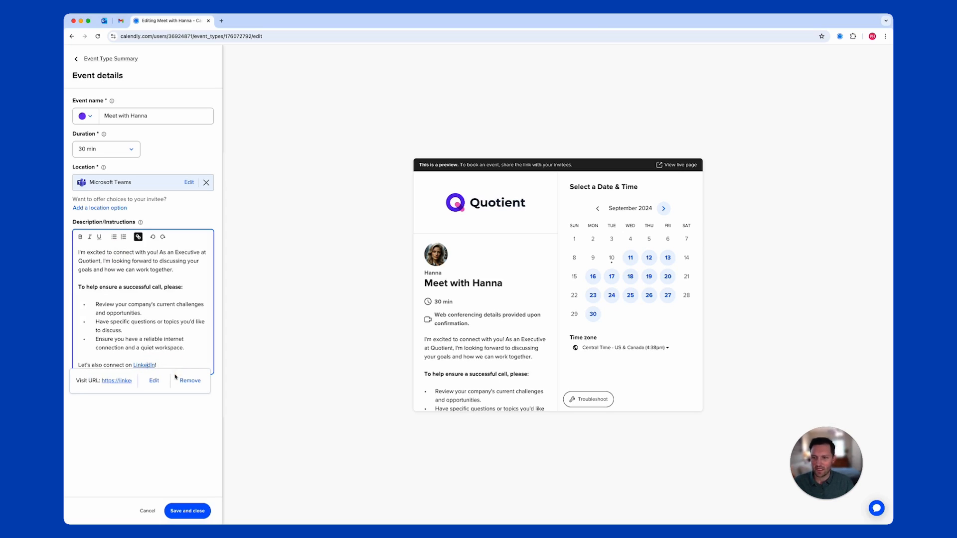
pyautogui.click(175, 363)
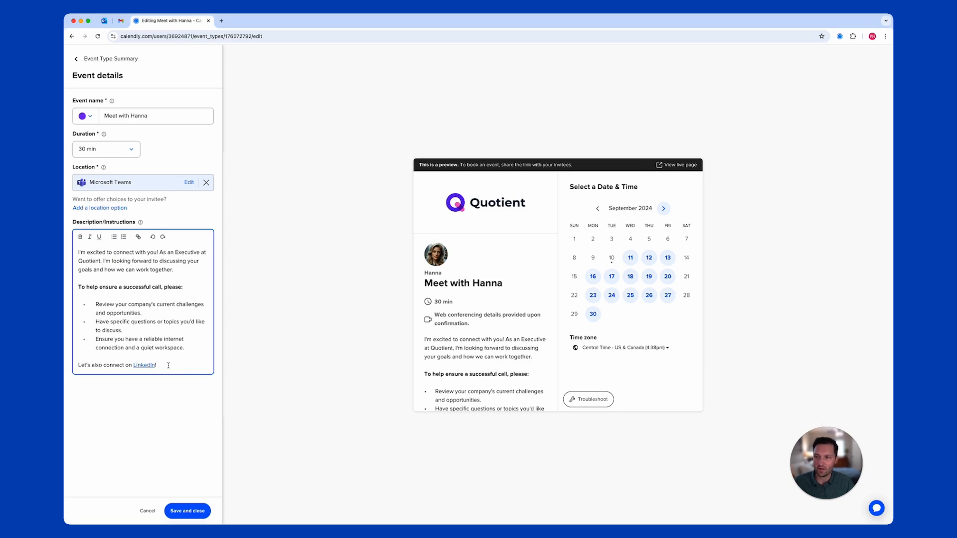
pyautogui.click(187, 511)
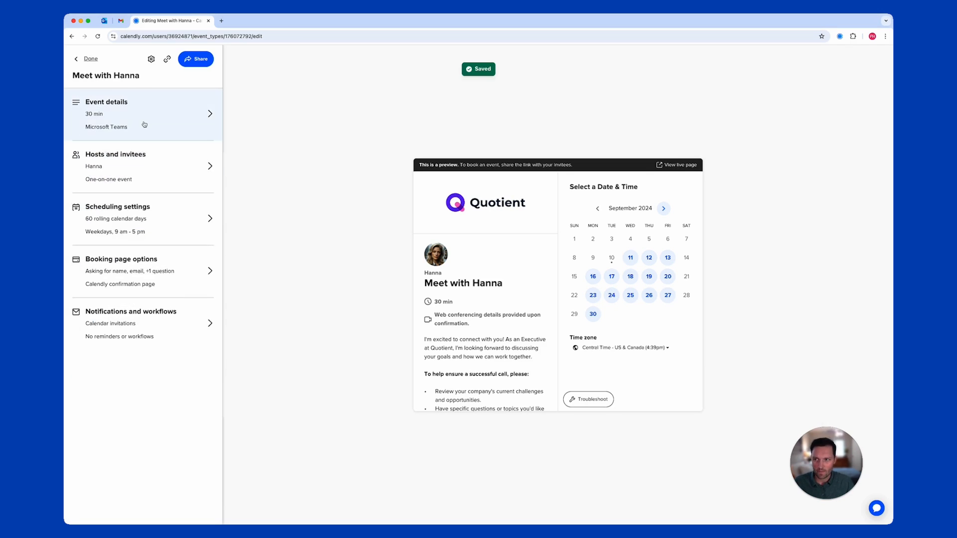
# Limit the booking date range to 21 calendar days ahead
pyautogui.click(132, 225)
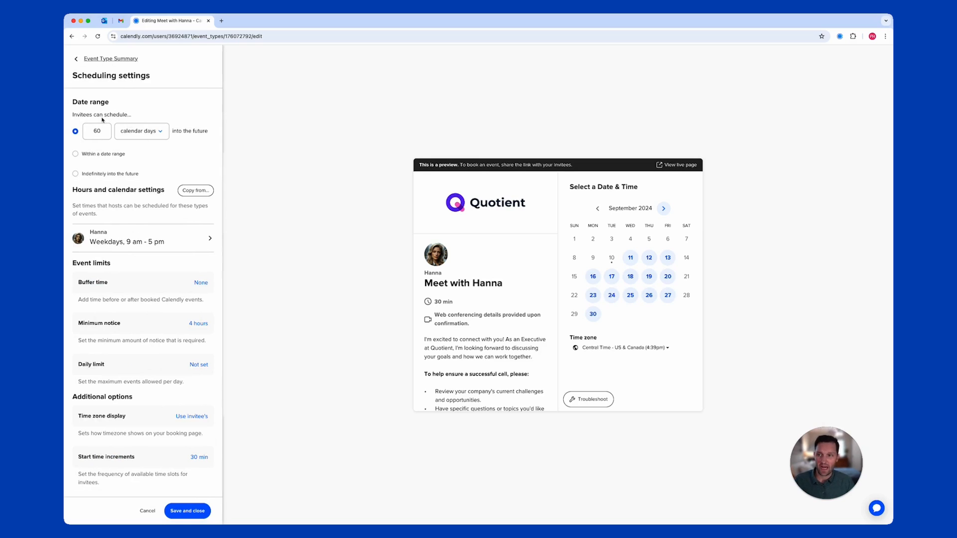
pyautogui.doubleClick(95, 130)
pyautogui.write('21')
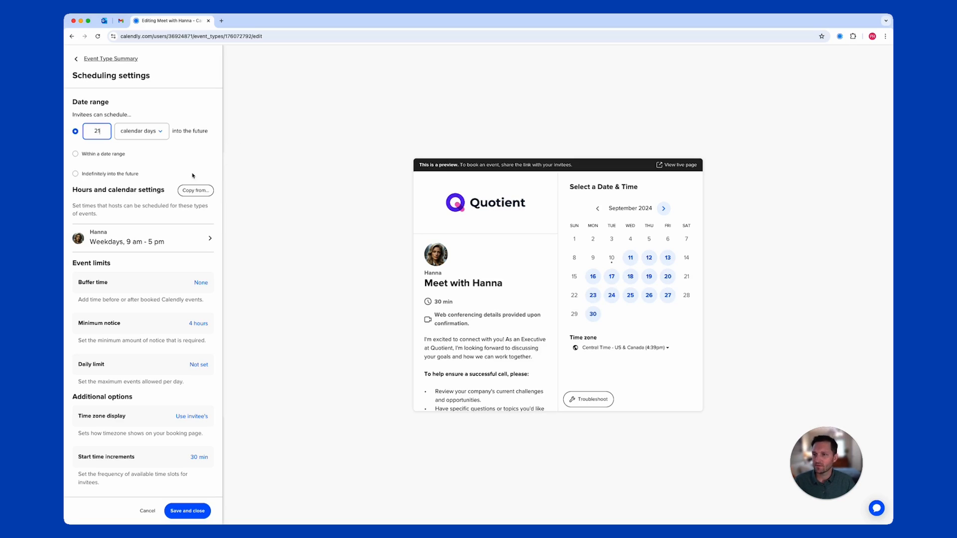
# Switch to custom hours with Monday and Friday unavailable, leaving Tuesday–Thursday 9 am–5 pm, and save
pyautogui.click(131, 242)
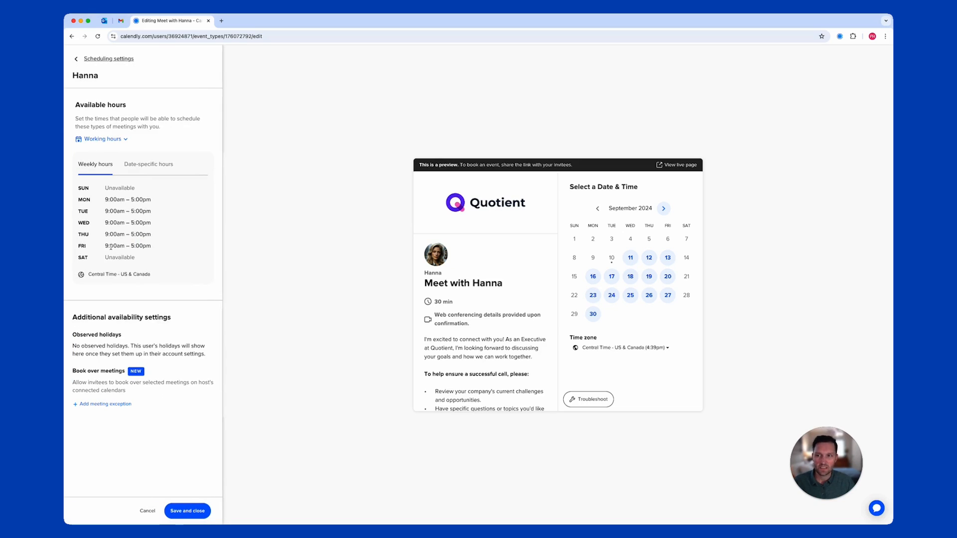
pyautogui.click(109, 142)
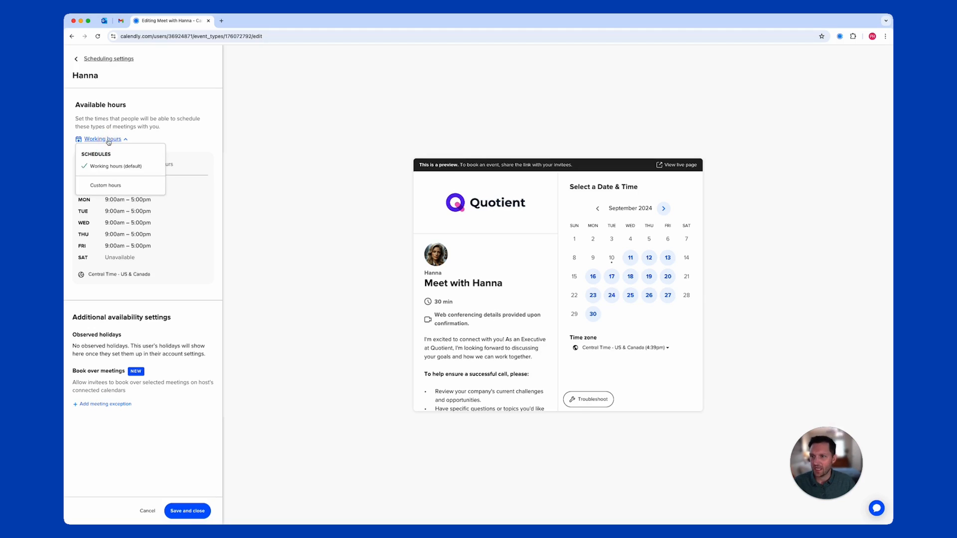
pyautogui.click(106, 186)
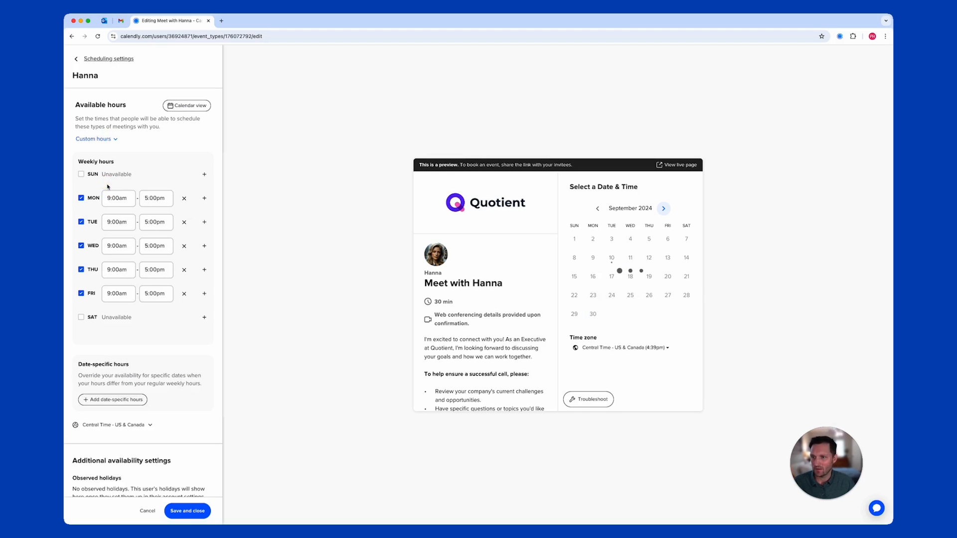
pyautogui.click(82, 198)
pyautogui.click(81, 294)
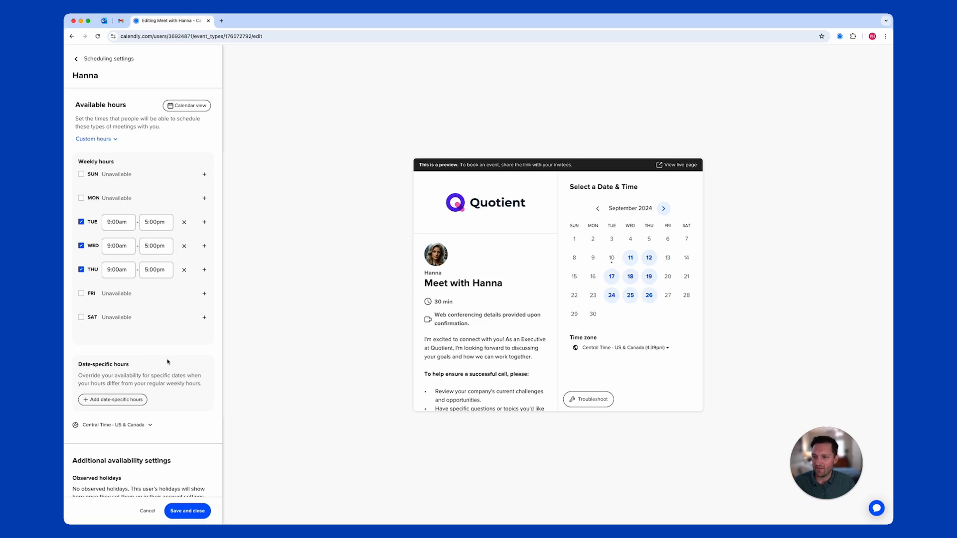
pyautogui.click(187, 512)
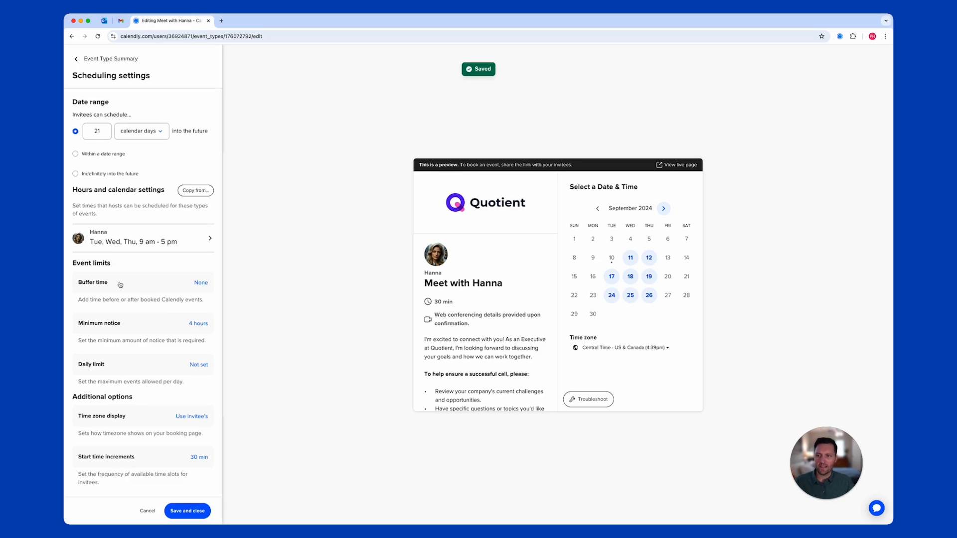
# Set the after-event buffer time to 15 min, keeping no buffer before events
pyautogui.click(191, 286)
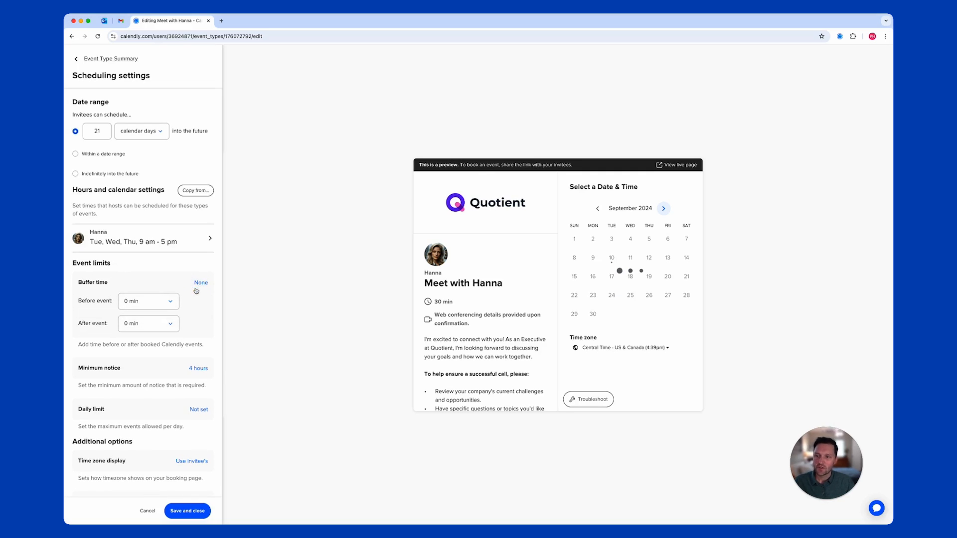
pyautogui.click(150, 328)
pyautogui.click(137, 387)
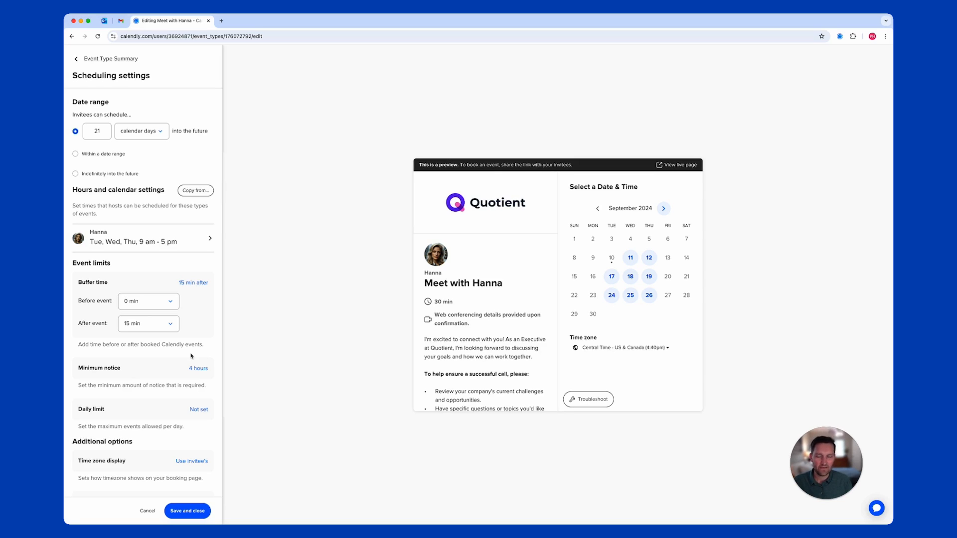
pyautogui.scroll(-2, 189, 354)
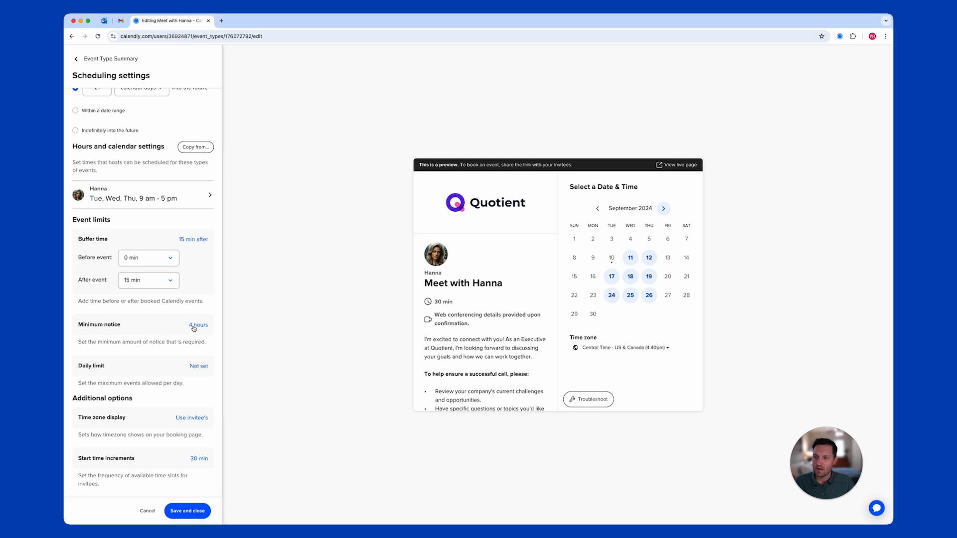
# Change minimum notice to 24 hours and preview the September 12 time slots
pyautogui.click(194, 326)
pyautogui.click(89, 320)
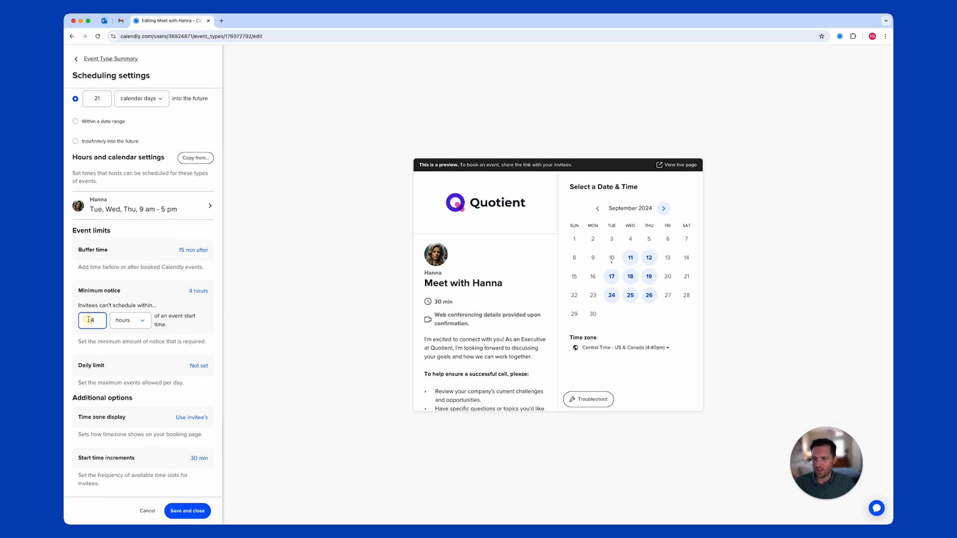
pyautogui.write('2')
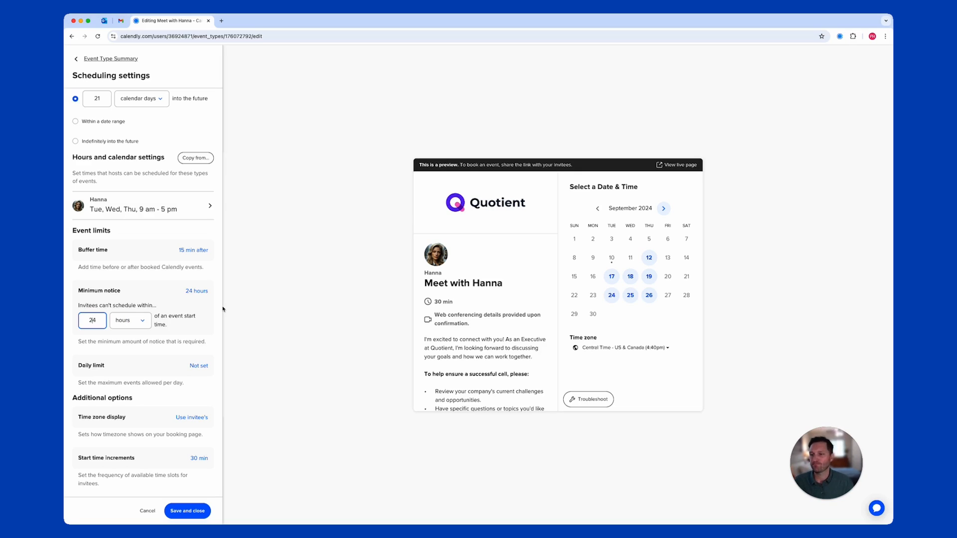
pyautogui.click(152, 299)
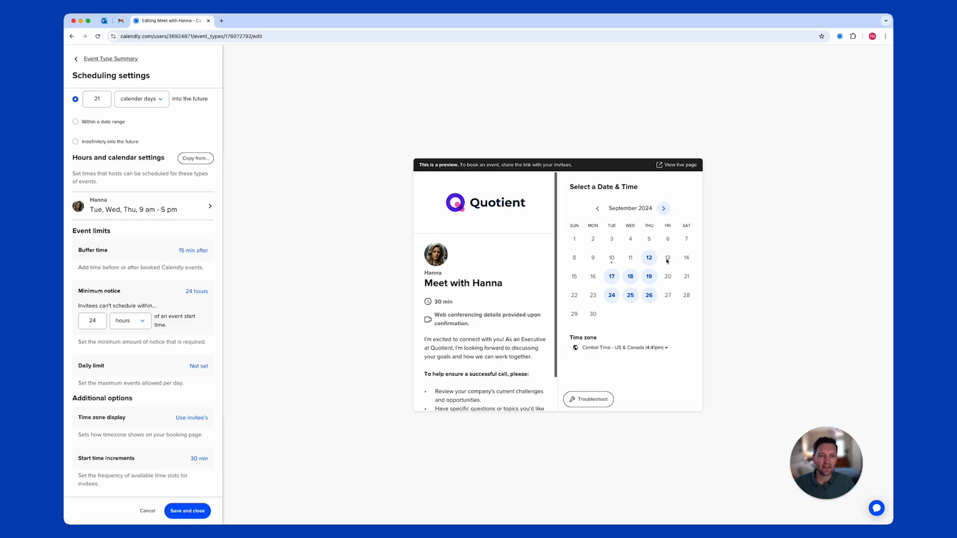
pyautogui.click(649, 259)
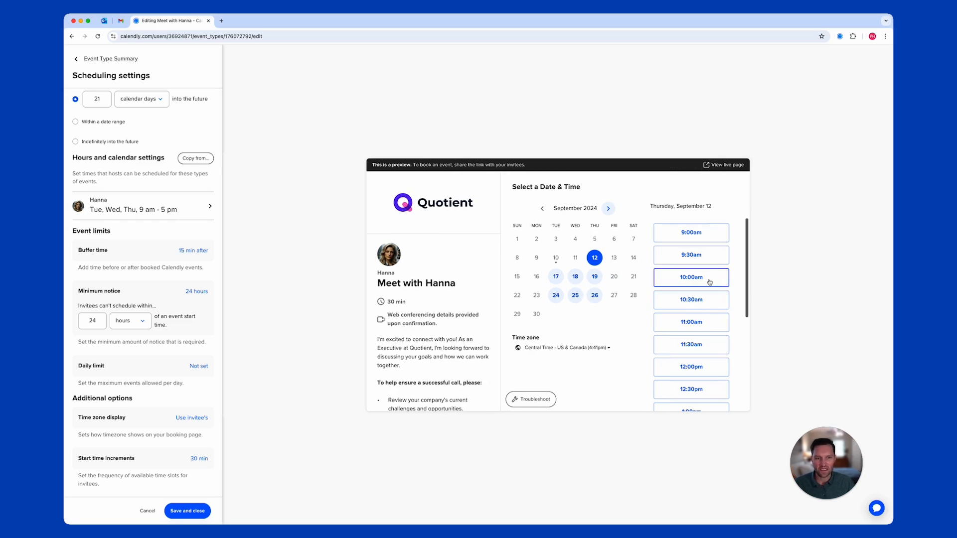
# Save the scheduling settings and open booking page options, leaving the guest setting unchanged
pyautogui.click(188, 511)
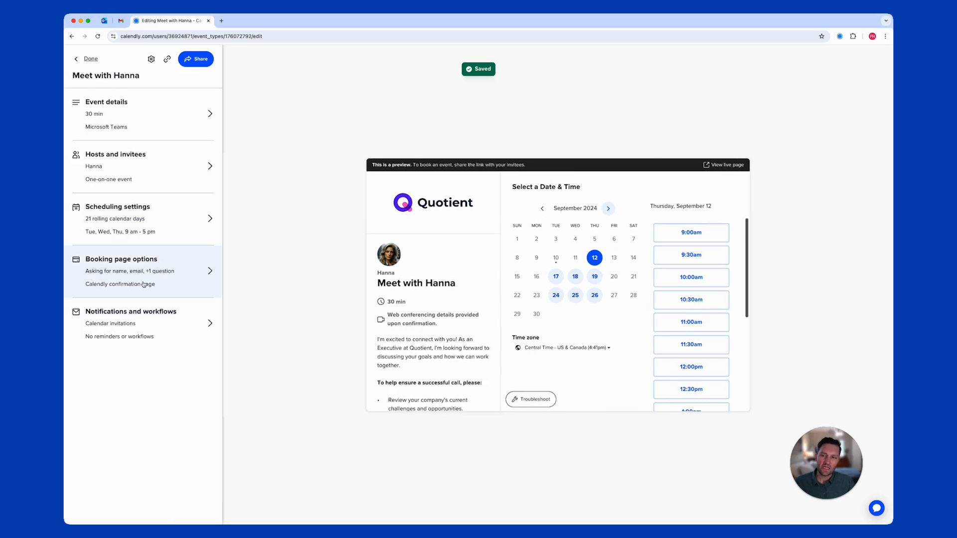
pyautogui.click(143, 283)
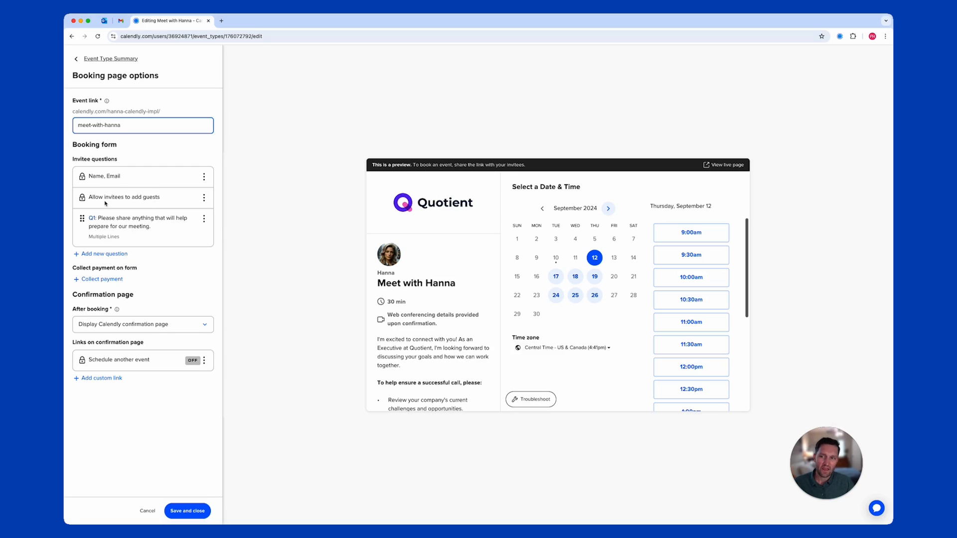
pyautogui.click(202, 200)
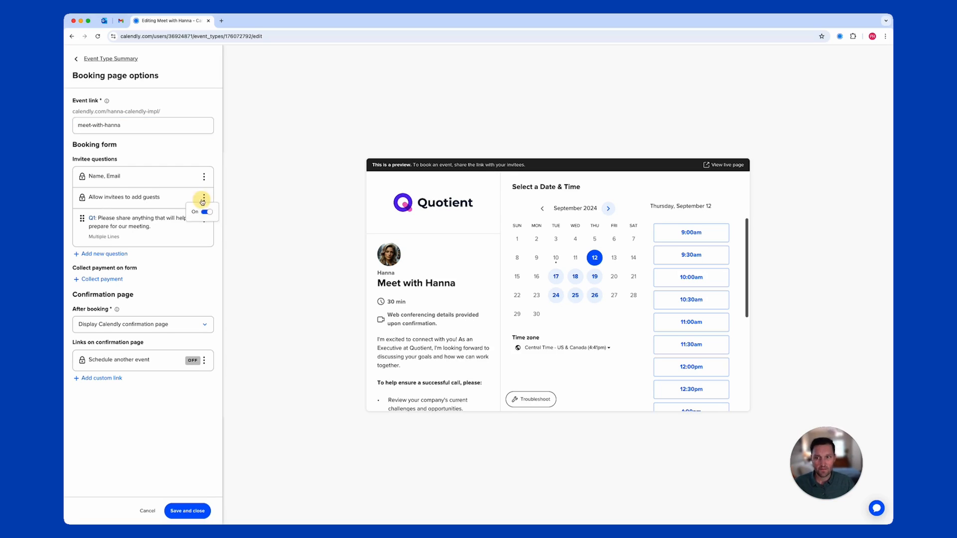
pyautogui.click(217, 199)
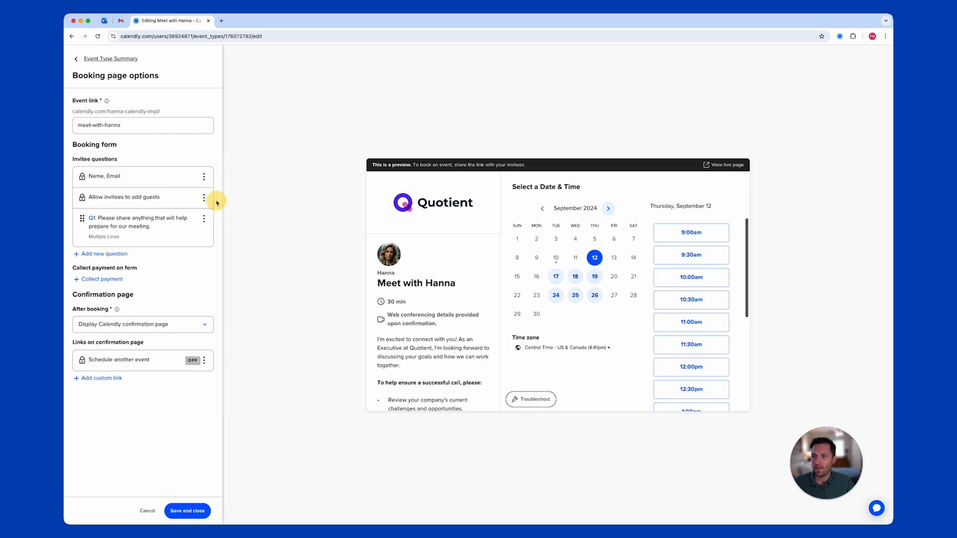
# Add a required one-line 'Company Name' question and move it above the existing question
pyautogui.click(89, 258)
pyautogui.write('Company Name')
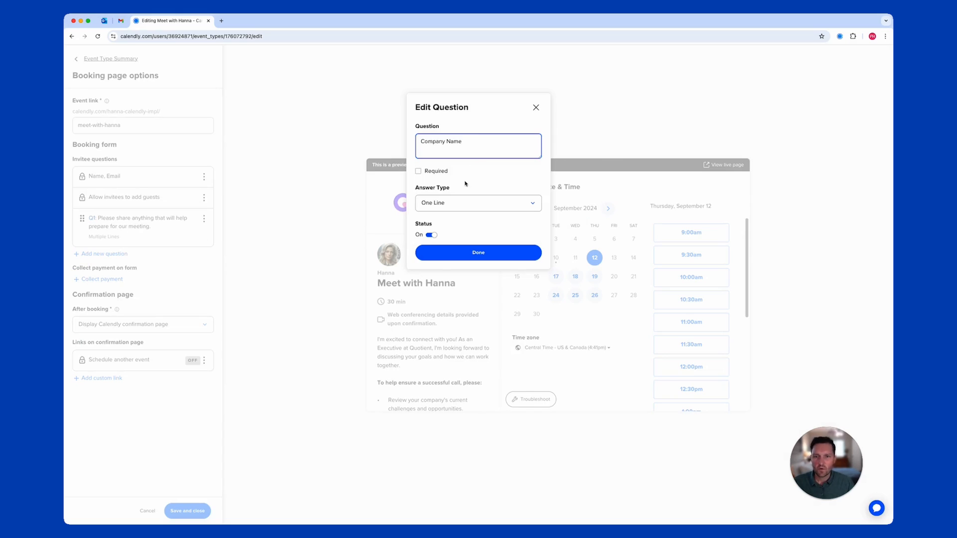
pyautogui.click(439, 172)
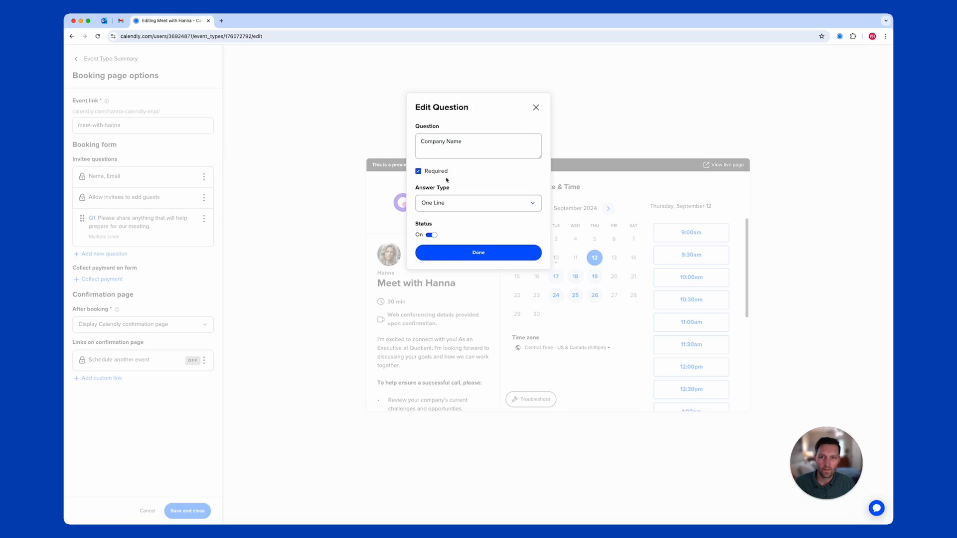
pyautogui.click(449, 205)
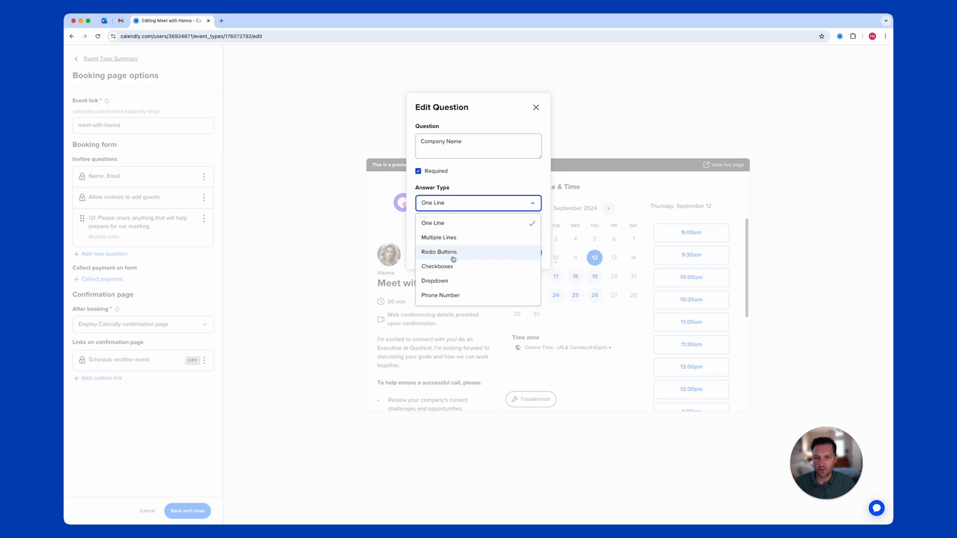
pyautogui.click(475, 199)
pyautogui.click(501, 257)
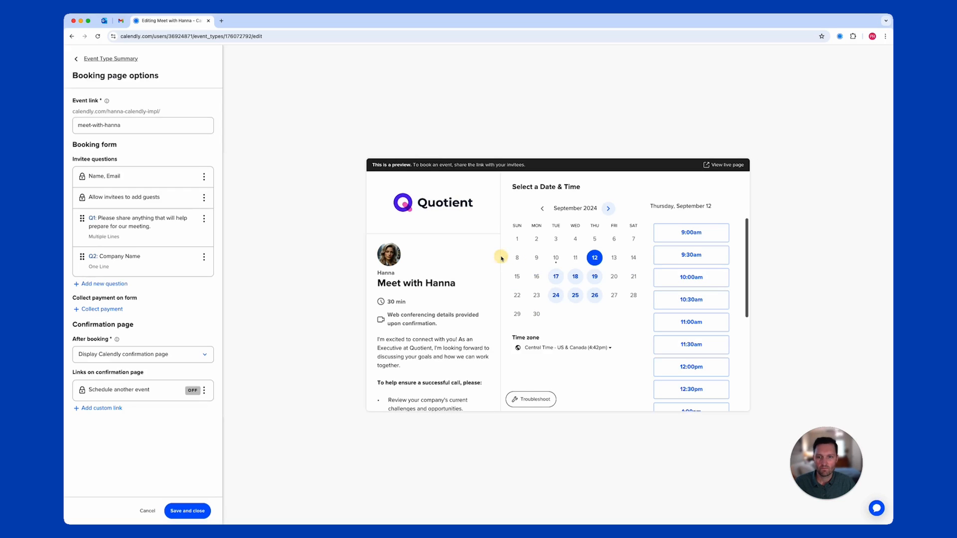
pyautogui.moveTo(83, 257); pyautogui.dragTo(88, 218)
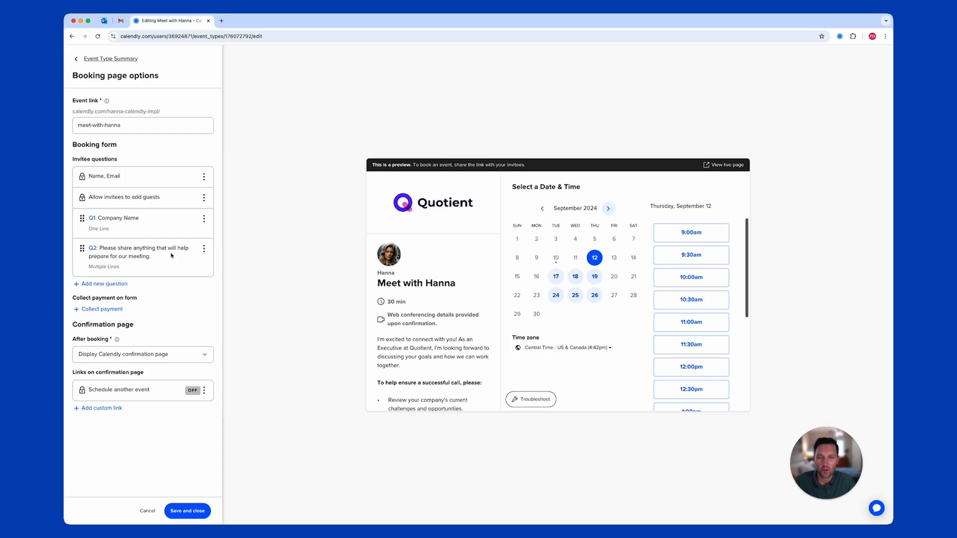
# Review the second question without changes and save the booking page options
pyautogui.click(204, 248)
pyautogui.click(195, 261)
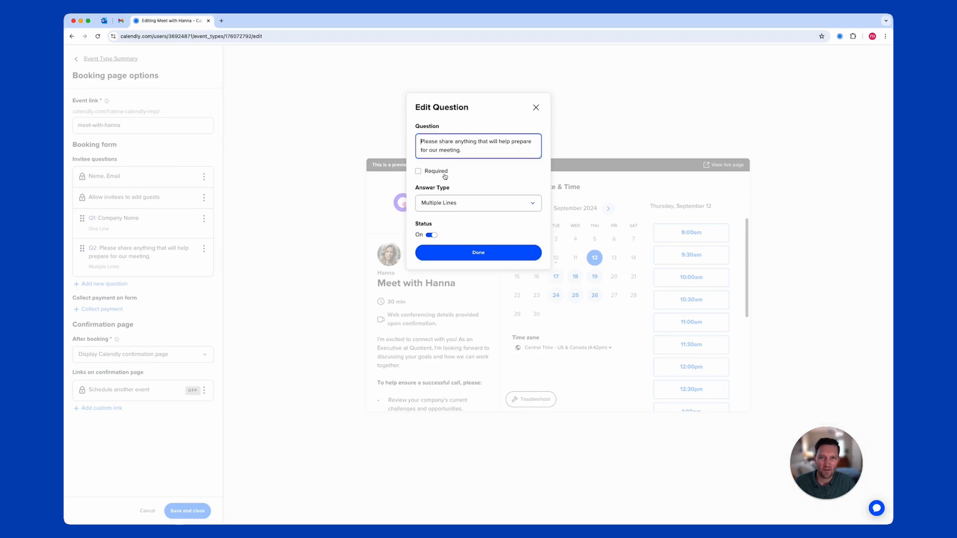
pyautogui.click(460, 252)
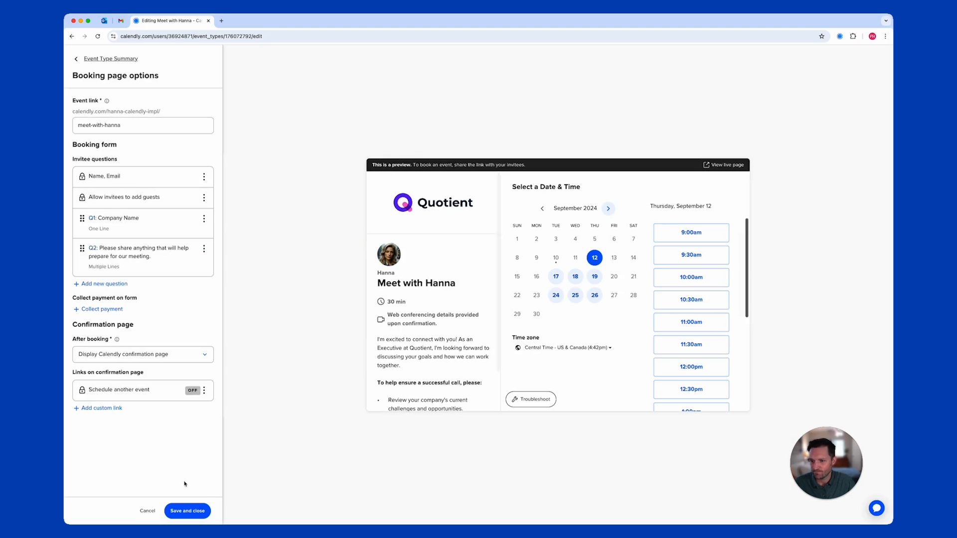
pyautogui.click(183, 511)
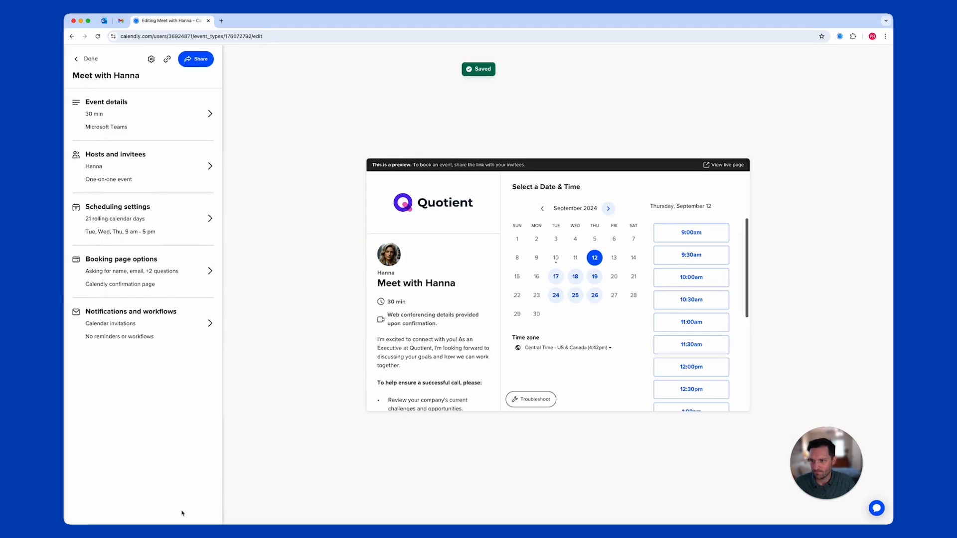
# Replace the calendar invitation title with 'Quotient' plus the Answer 1 variable, then save
pyautogui.click(143, 321)
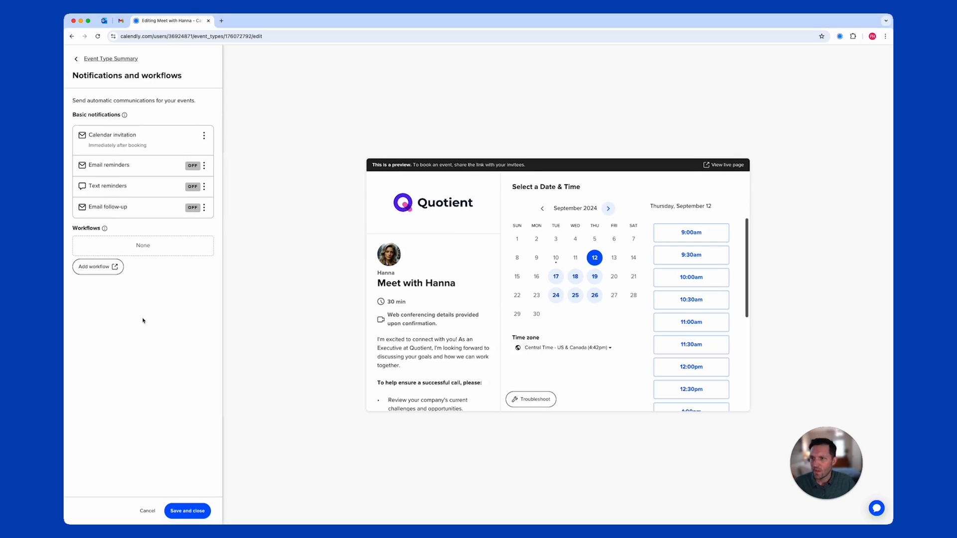
pyautogui.click(204, 139)
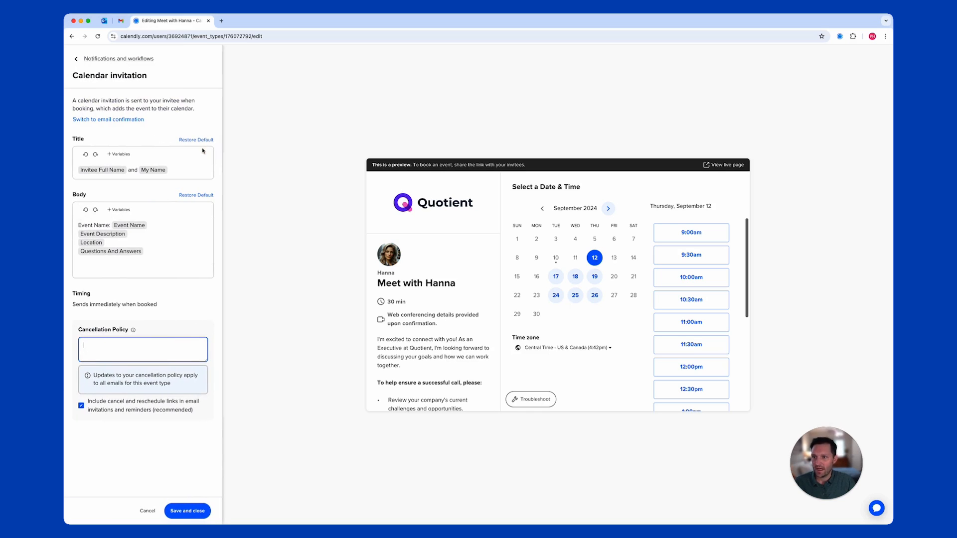
pyautogui.click(193, 170)
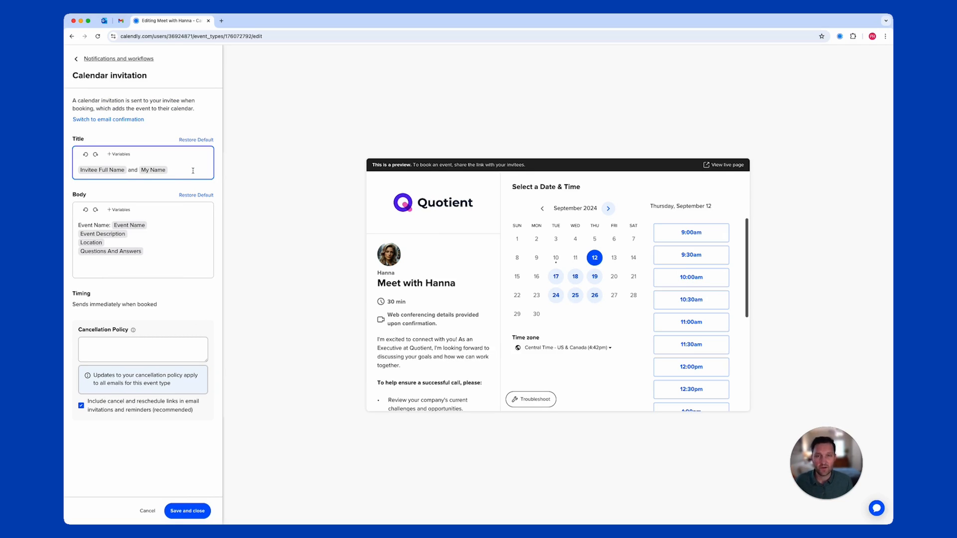
pyautogui.hotkey('ctrl', 'a')
pyautogui.write('Quotient')
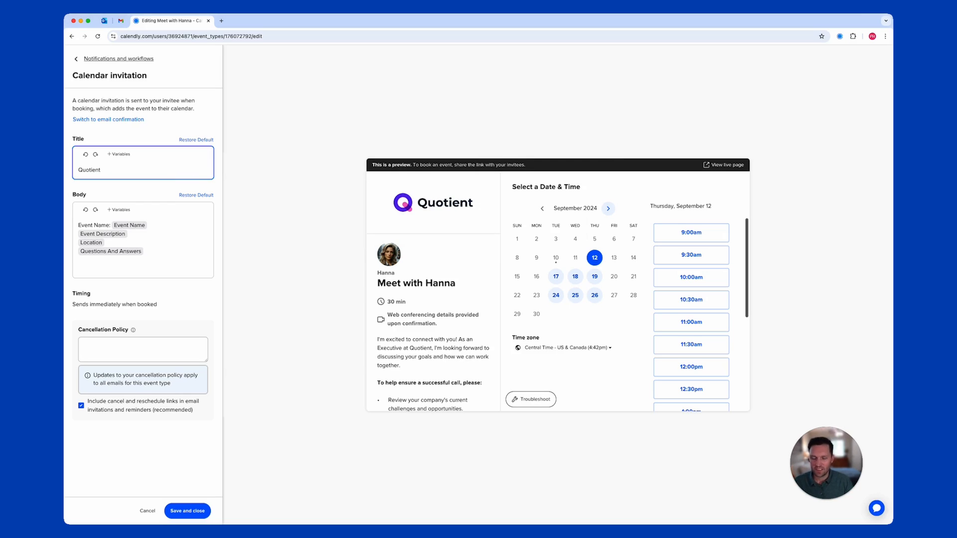
pyautogui.click(120, 155)
pyautogui.scroll(-3, 134, 207)
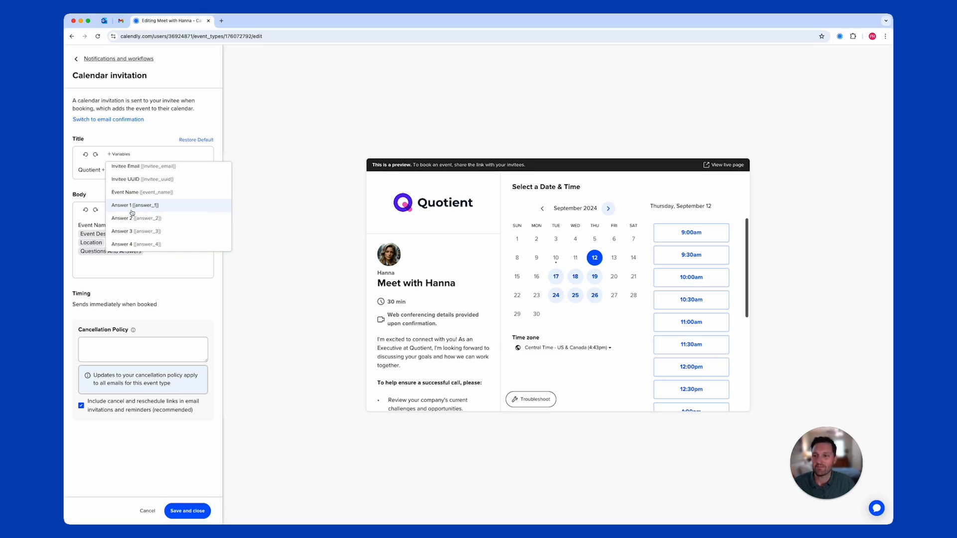
pyautogui.click(133, 209)
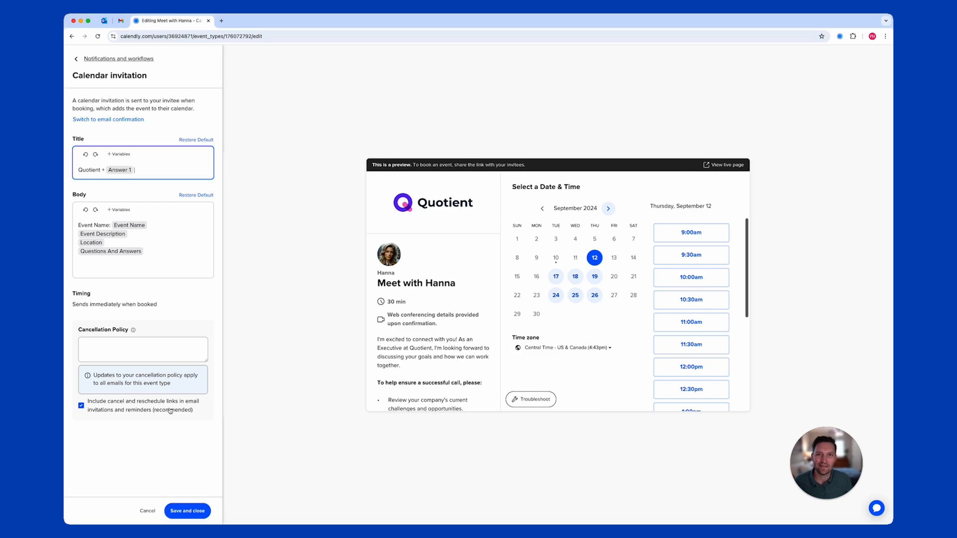
pyautogui.click(193, 513)
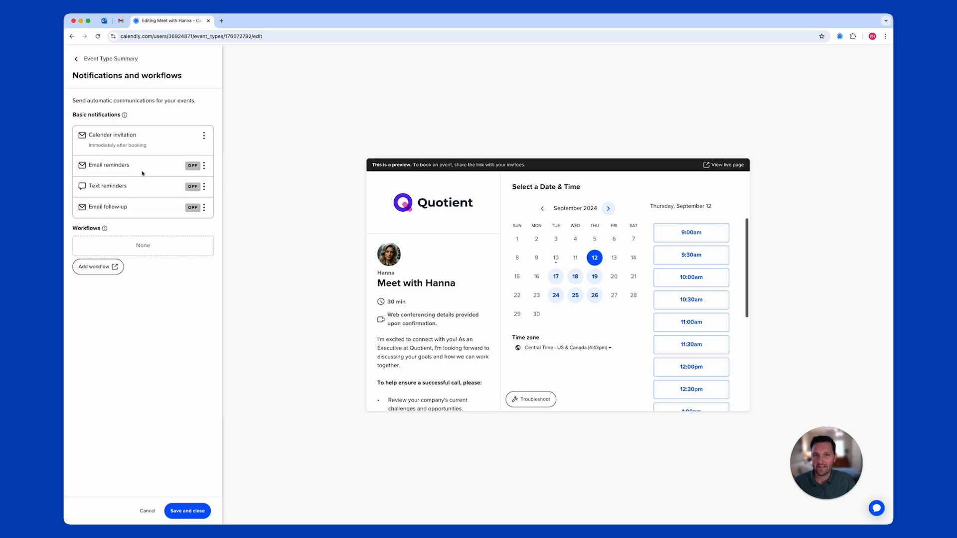
# Open Workflows in a new tab and start a workflow from the Email reminder to invitee template
pyautogui.click(102, 269)
pyautogui.click(257, 21)
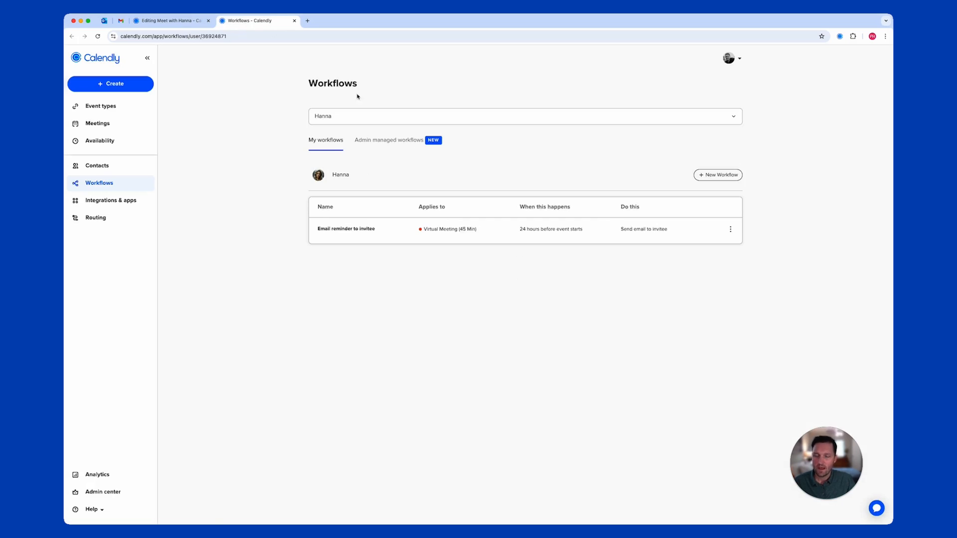
pyautogui.click(721, 175)
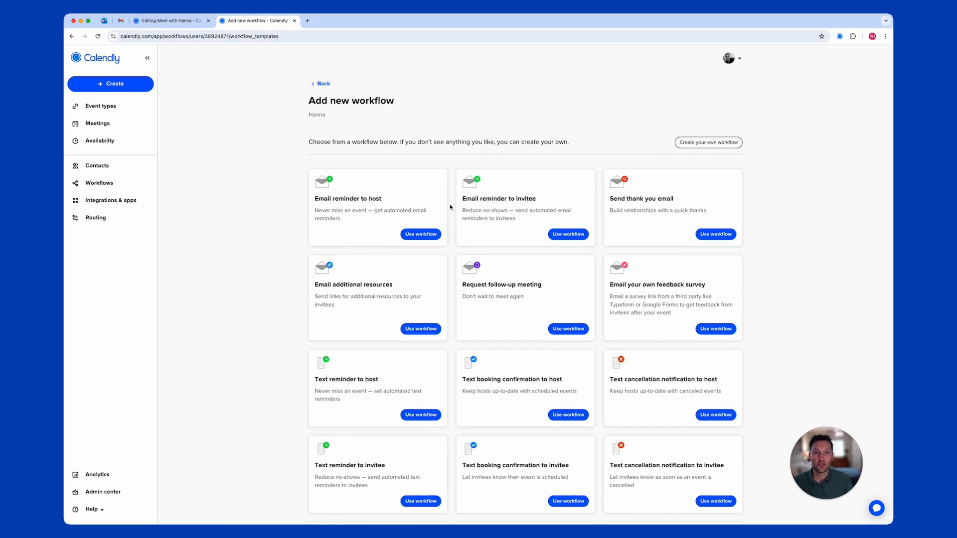
pyautogui.click(558, 235)
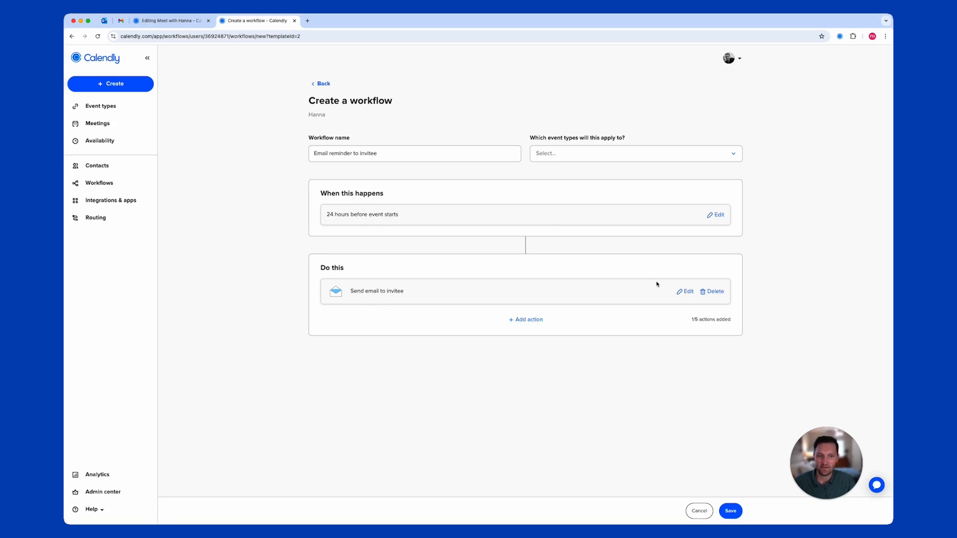
# Review the invitee email action, keeping the Reminder template, and confirm it
pyautogui.click(688, 294)
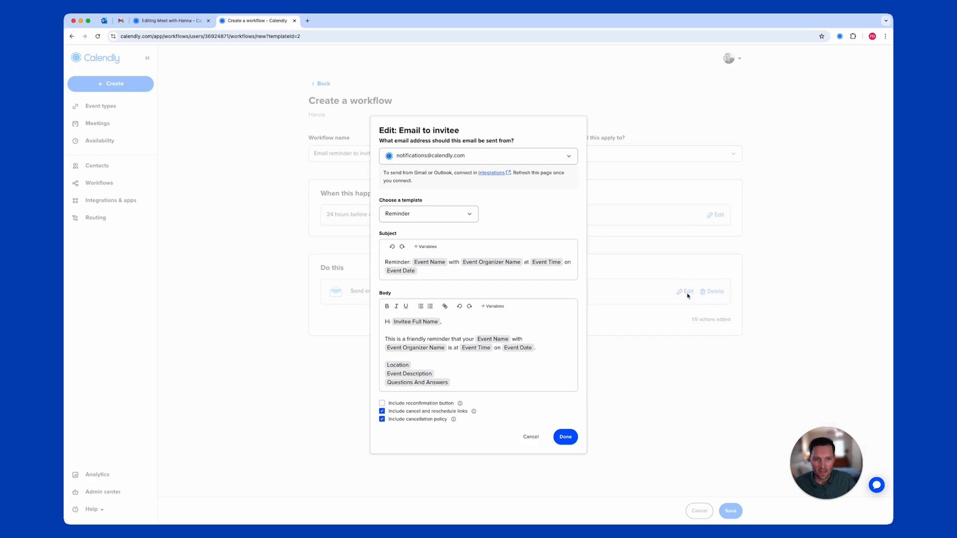
pyautogui.click(471, 214)
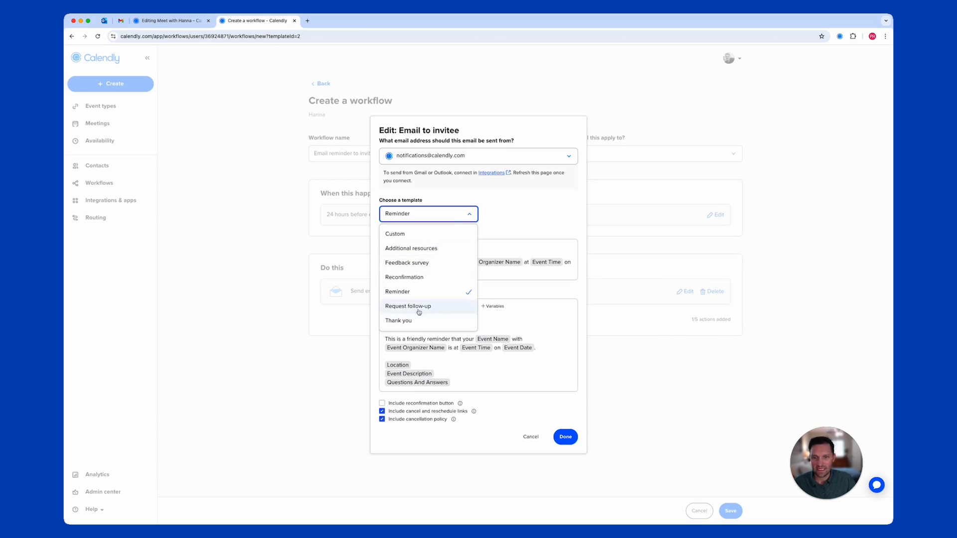
pyautogui.click(526, 214)
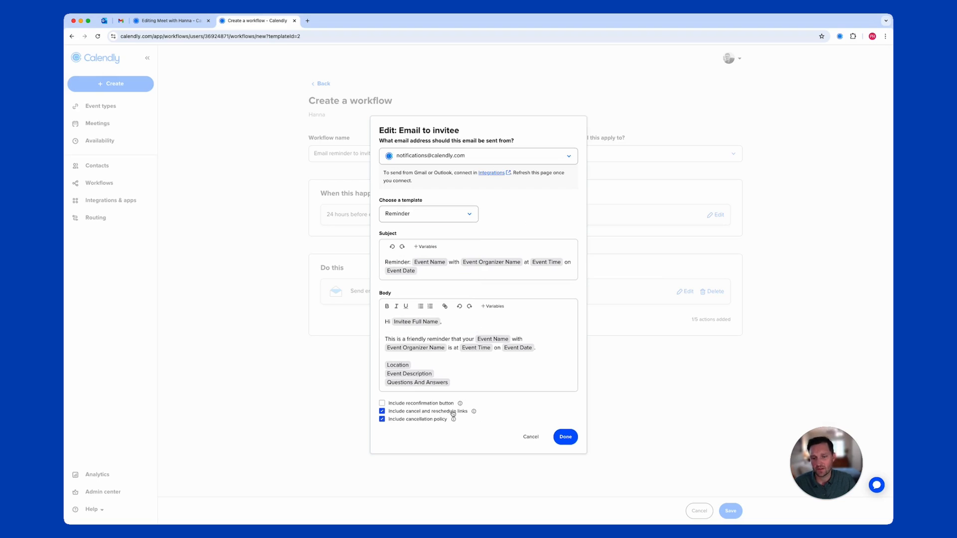
pyautogui.click(557, 436)
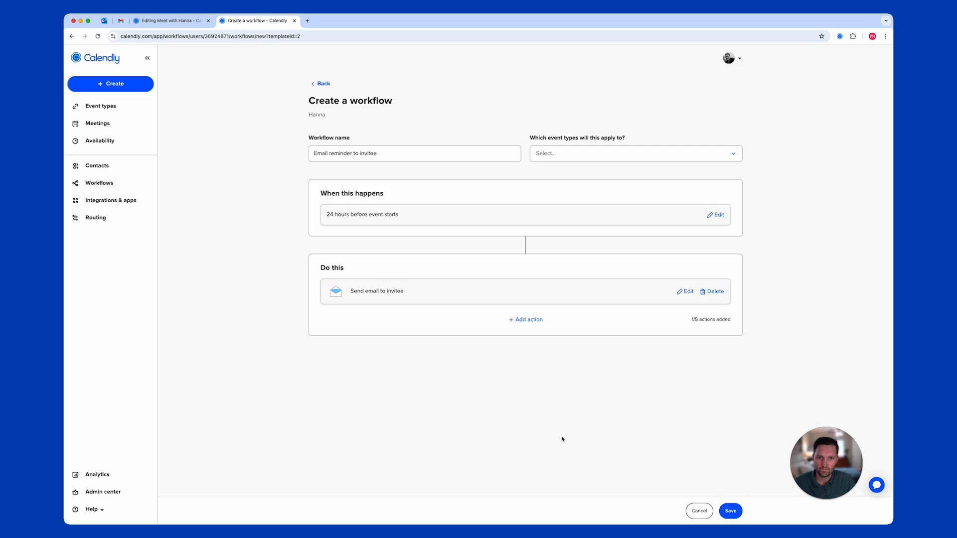
# Apply the workflow to Meet with Hanna, save it, and return to the event editor tab
pyautogui.click(548, 154)
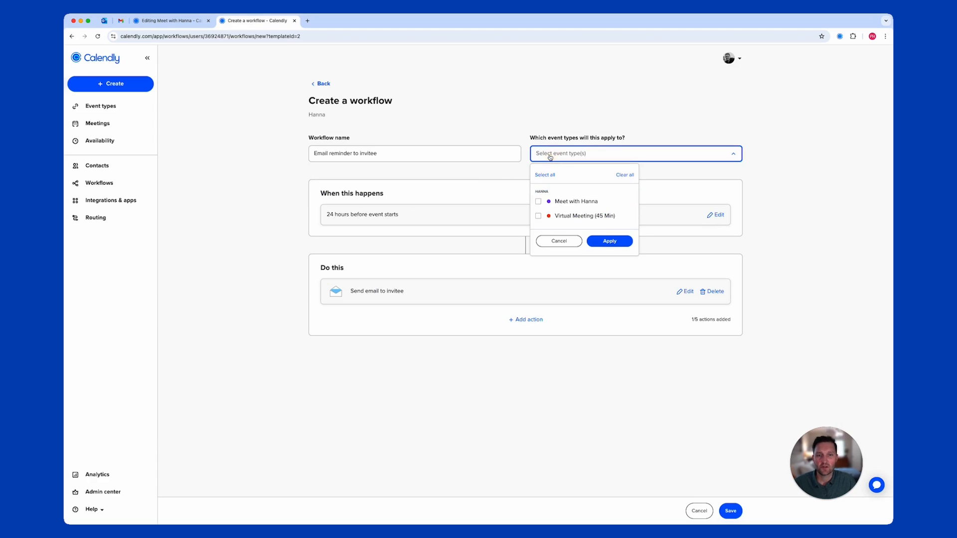
pyautogui.click(560, 203)
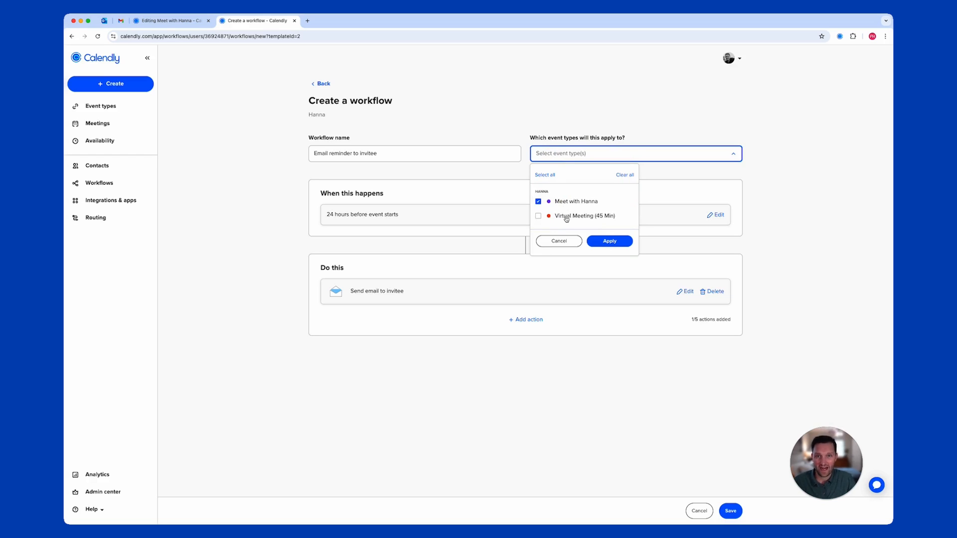
pyautogui.click(604, 242)
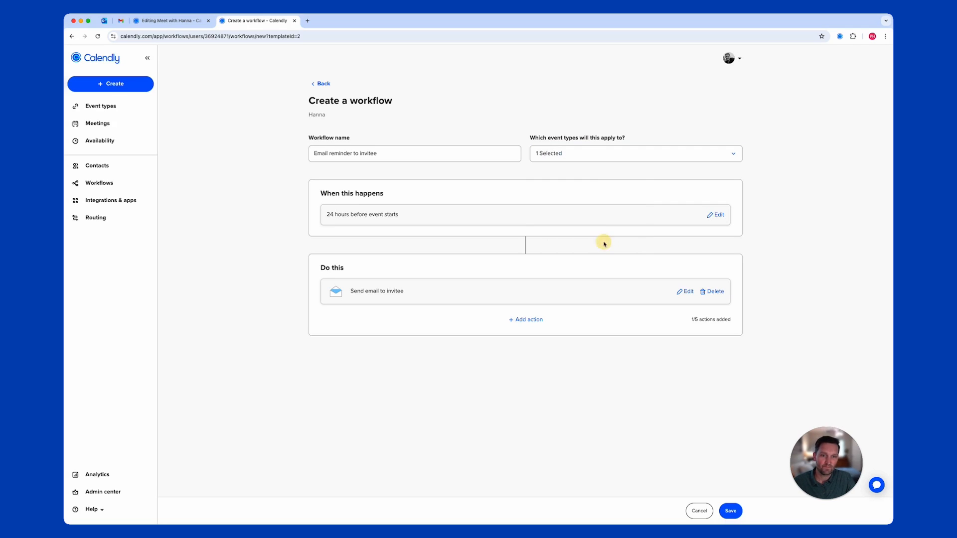
pyautogui.click(731, 511)
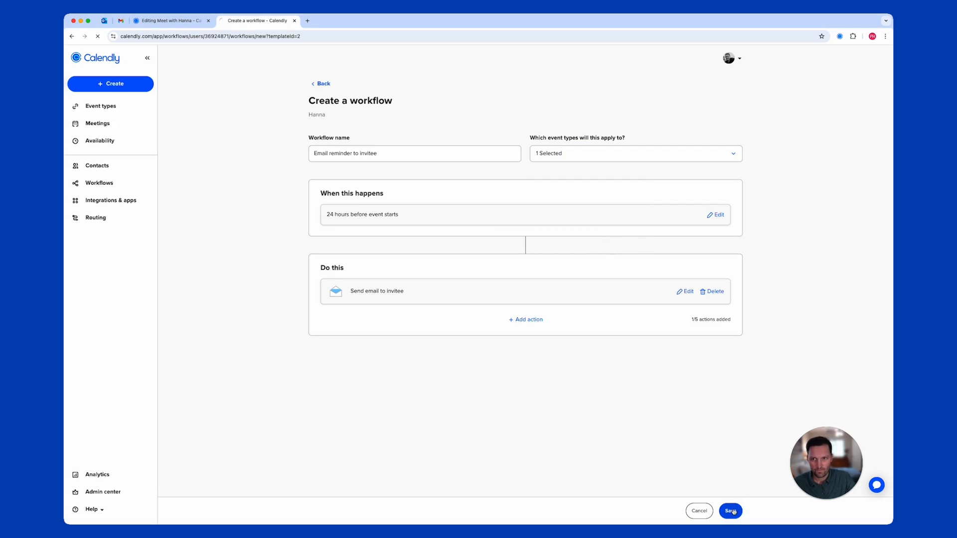
pyautogui.click(189, 23)
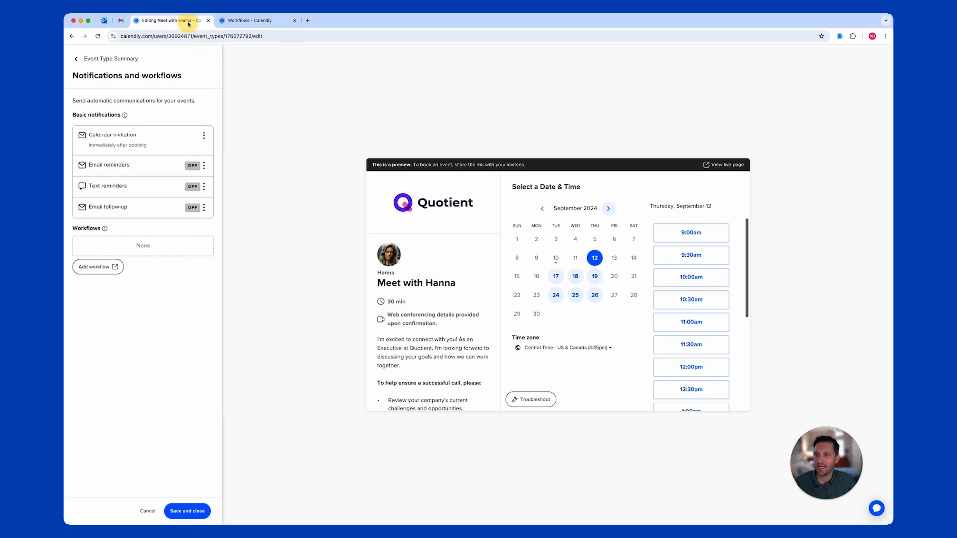
# Save the notification settings and filter the event types list to Hanna's events
pyautogui.click(207, 514)
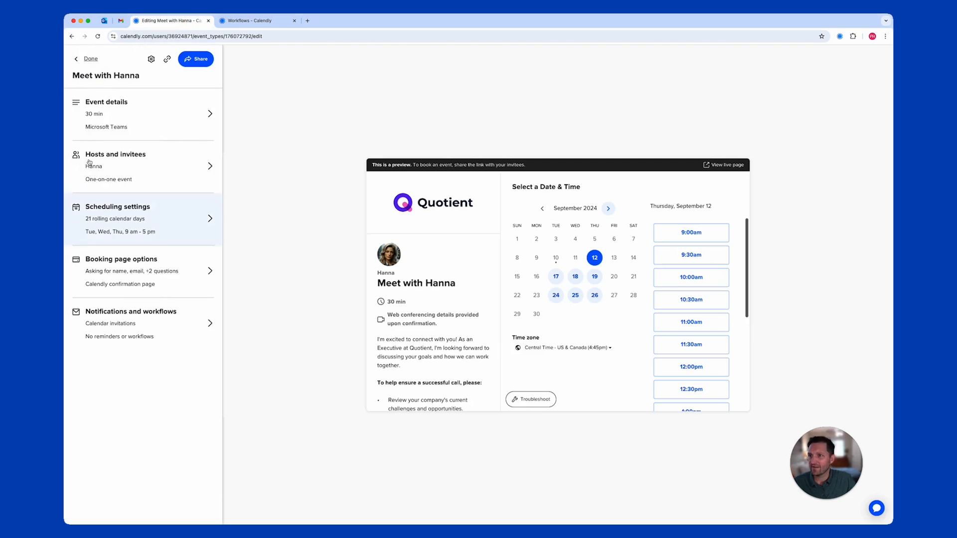
pyautogui.click(91, 60)
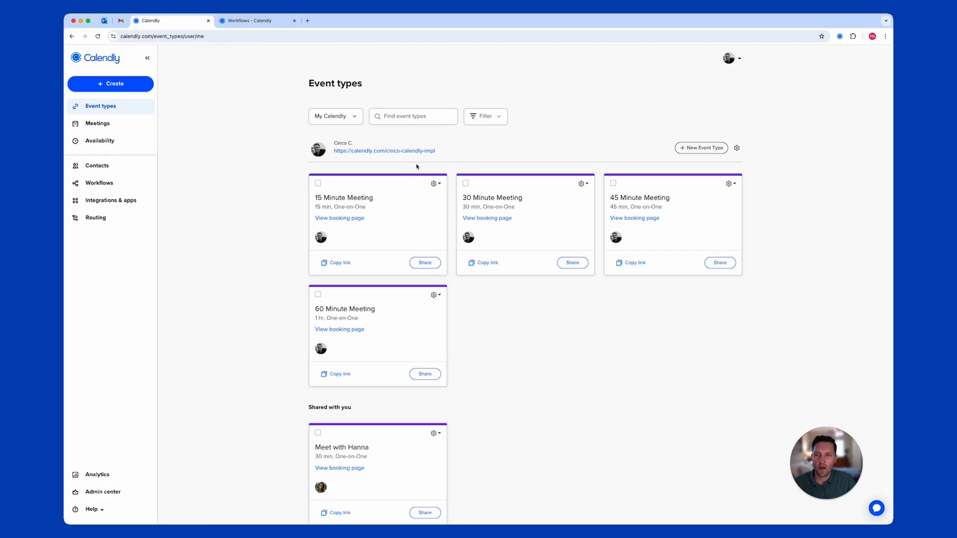
pyautogui.click(327, 119)
pyautogui.click(329, 199)
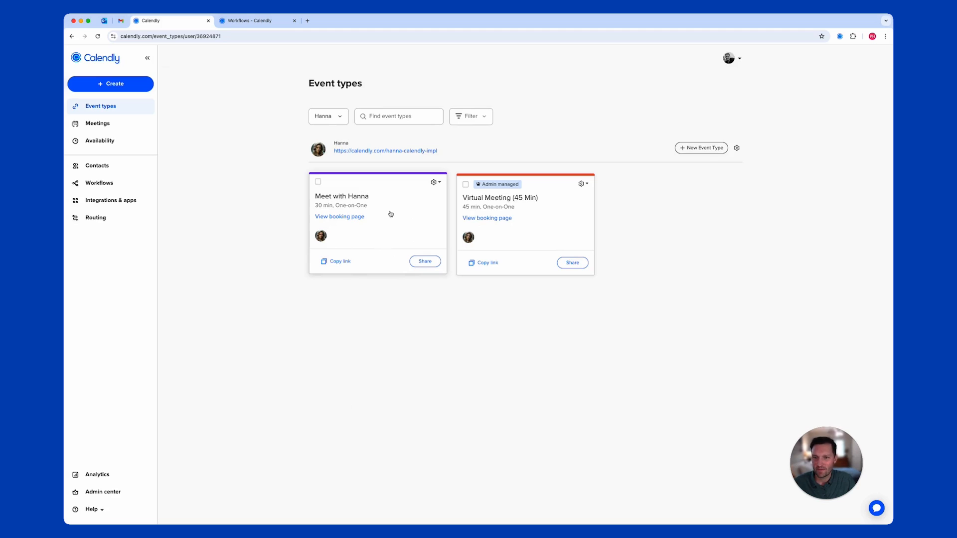
# Copy the Meet with Hanna booking link and open the Hello from Quotient! email in Outlook
pyautogui.click(335, 262)
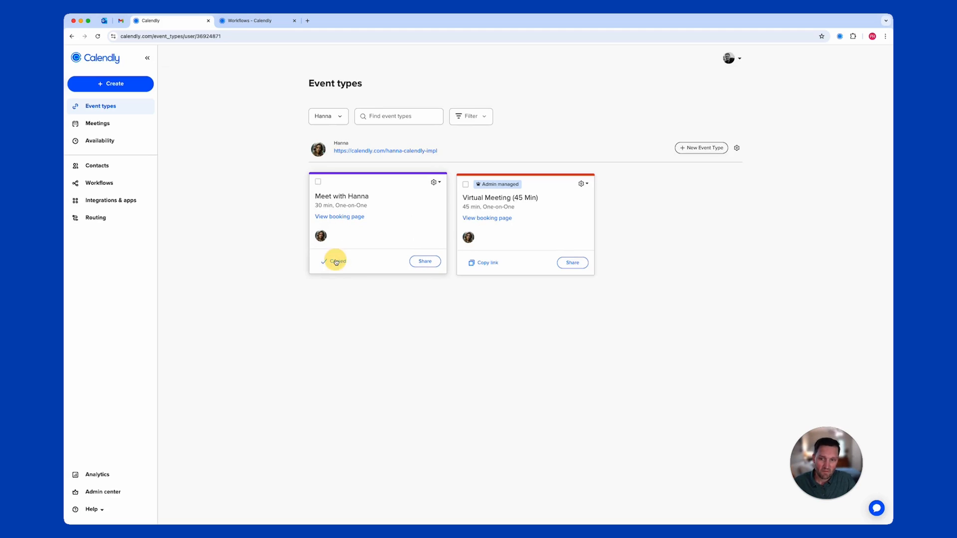
pyautogui.click(104, 22)
pyautogui.doubleClick(212, 138)
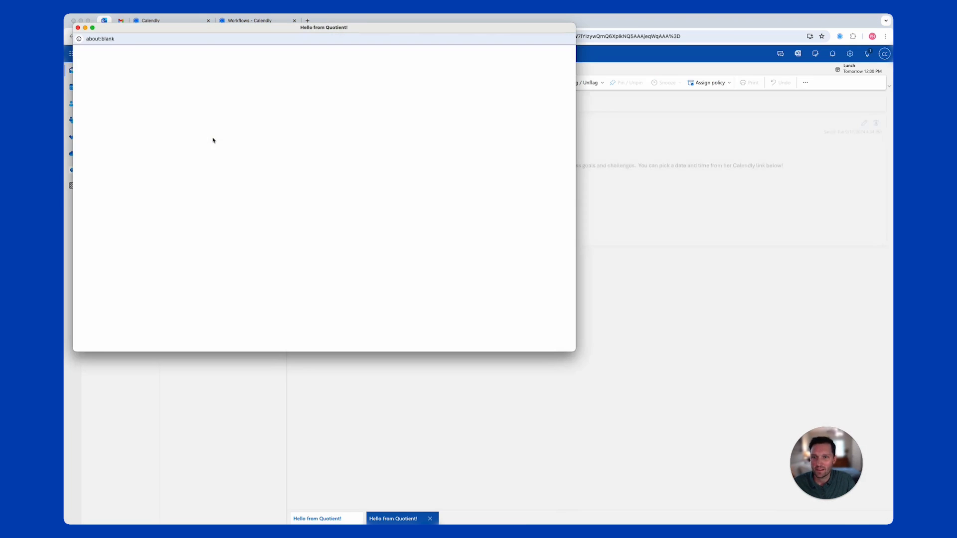
# Hyperlink 'Meet with Hanna' in the Hello from Quotient! draft to the pasted booking URL, then send it
pyautogui.click(77, 28)
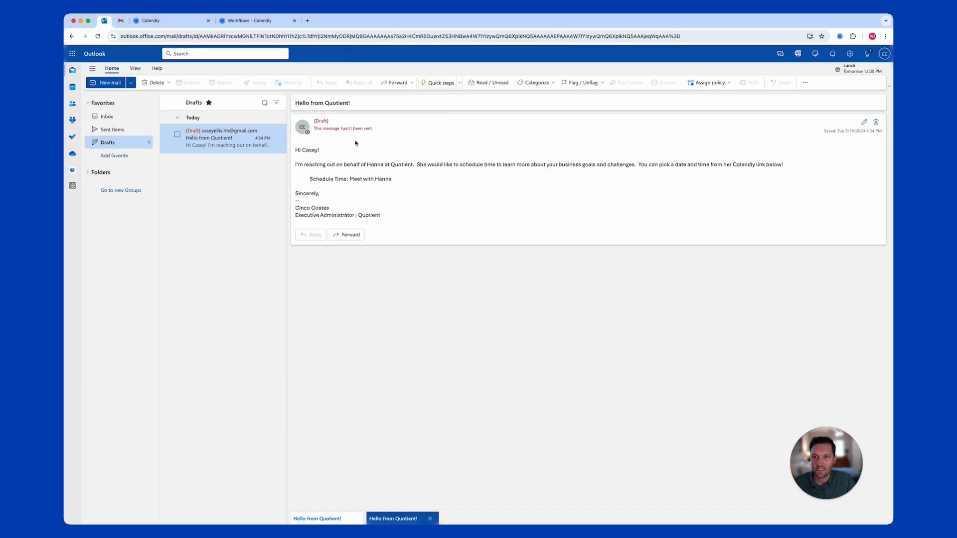
pyautogui.doubleClick(223, 137)
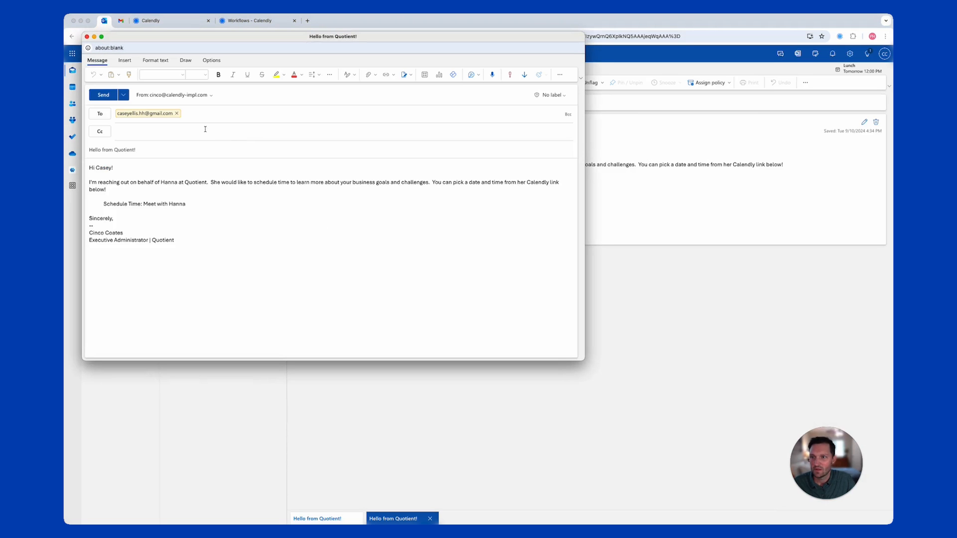
pyautogui.click(176, 205)
pyautogui.hotkey('alt', 'Right')
pyautogui.hotkey('alt', 'shift', 'Left')
pyautogui.hotkey('alt', 'shift', 'Left')
pyautogui.hotkey('alt', 'shift', 'Left')
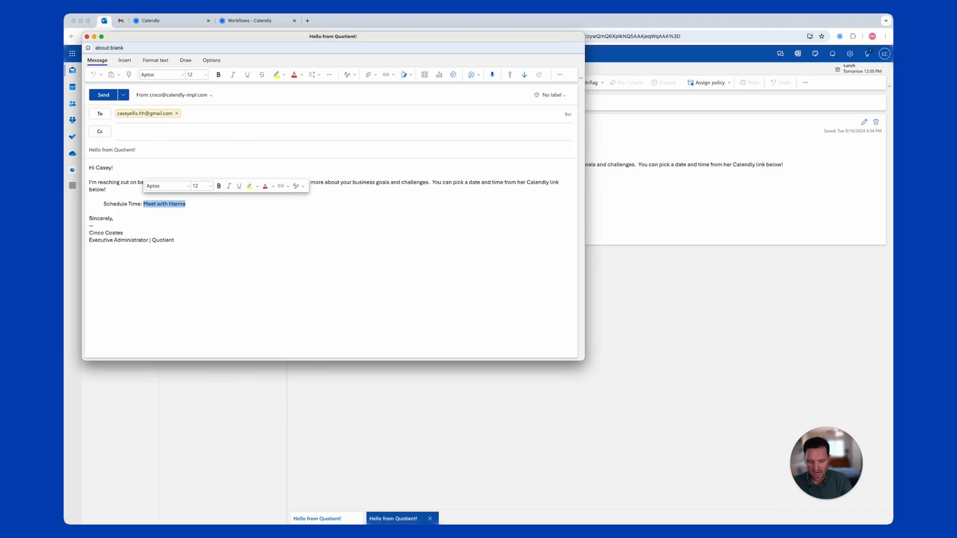
pyautogui.press('super+k')
pyautogui.press('super+v')
pyautogui.press('Return')
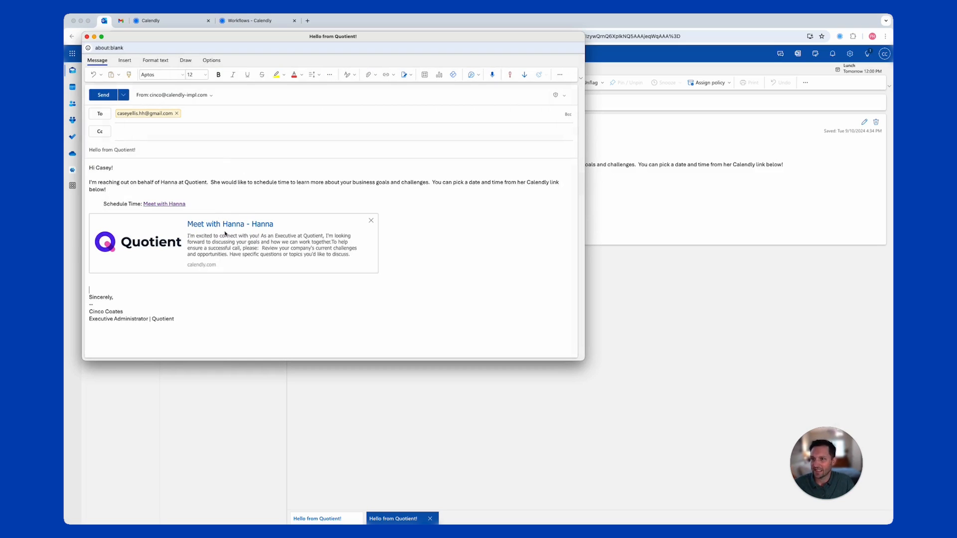
pyautogui.click(103, 95)
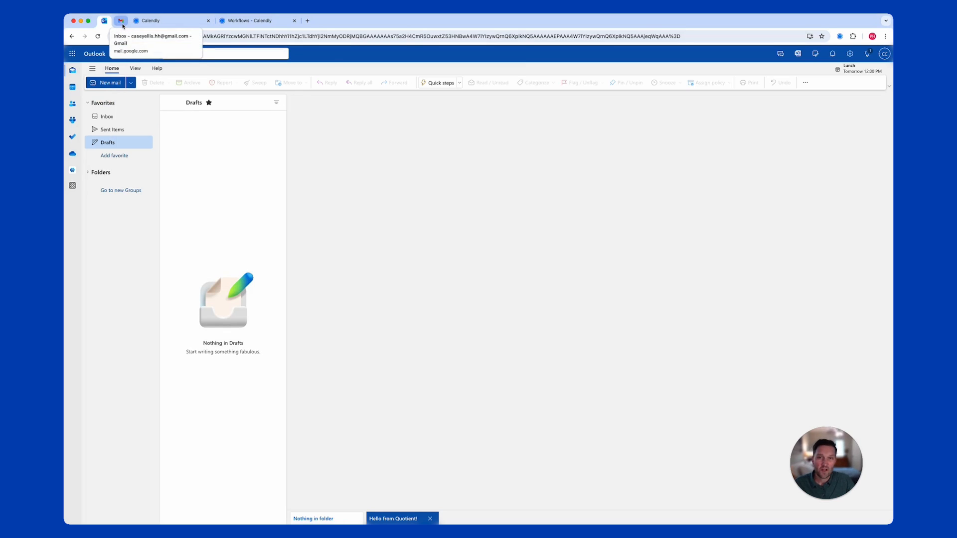
pyautogui.click(121, 23)
# Refresh Gmail, open the Hello from Quotient! email and follow its Meet with Hanna link
pyautogui.click(122, 78)
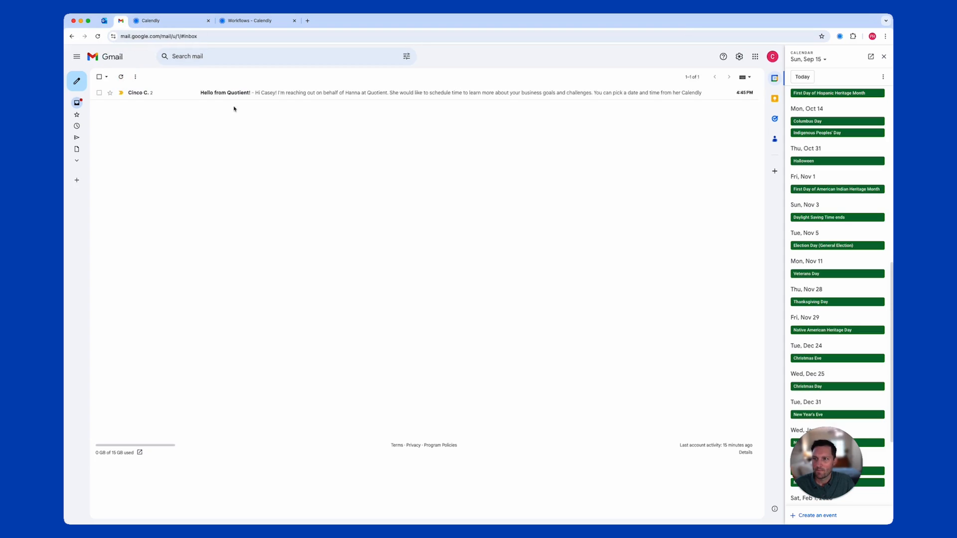
pyautogui.click(249, 99)
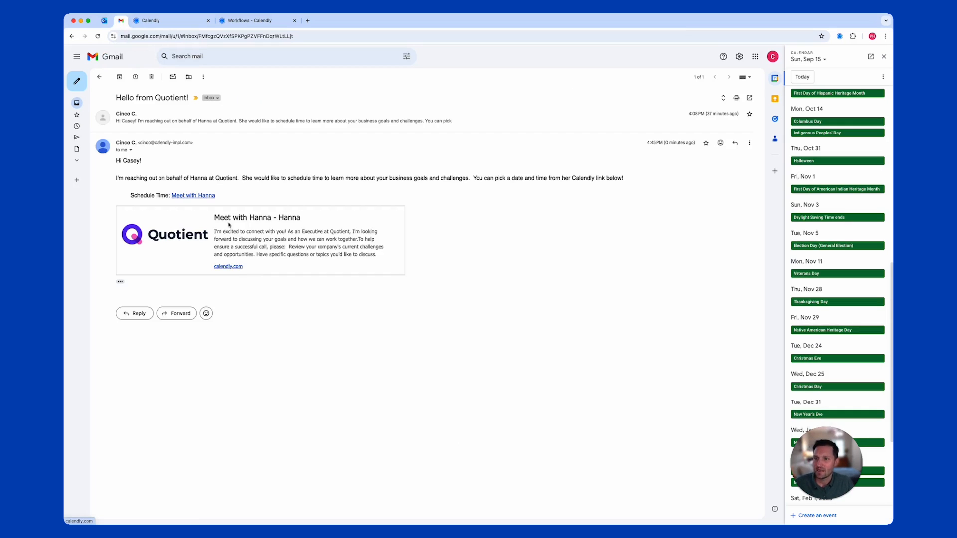
pyautogui.click(187, 196)
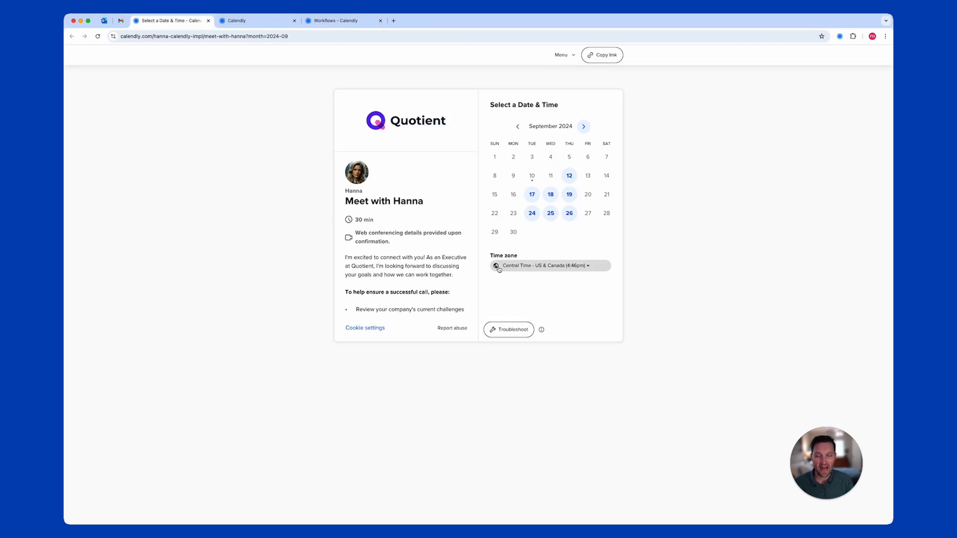
# Pick Tuesday, September 17 at 9:00am on the Meet with Hanna booking page
pyautogui.click(533, 198)
pyautogui.click(562, 167)
pyautogui.click(578, 169)
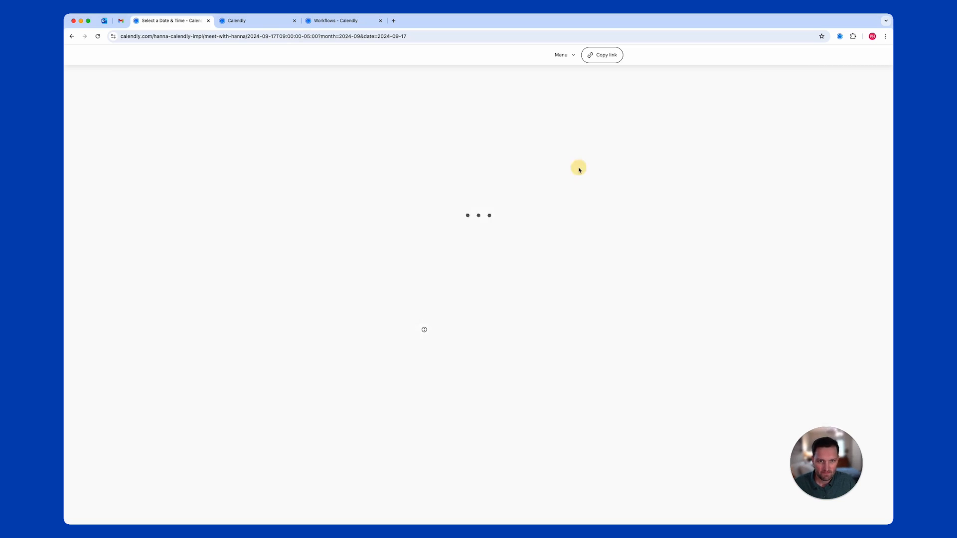
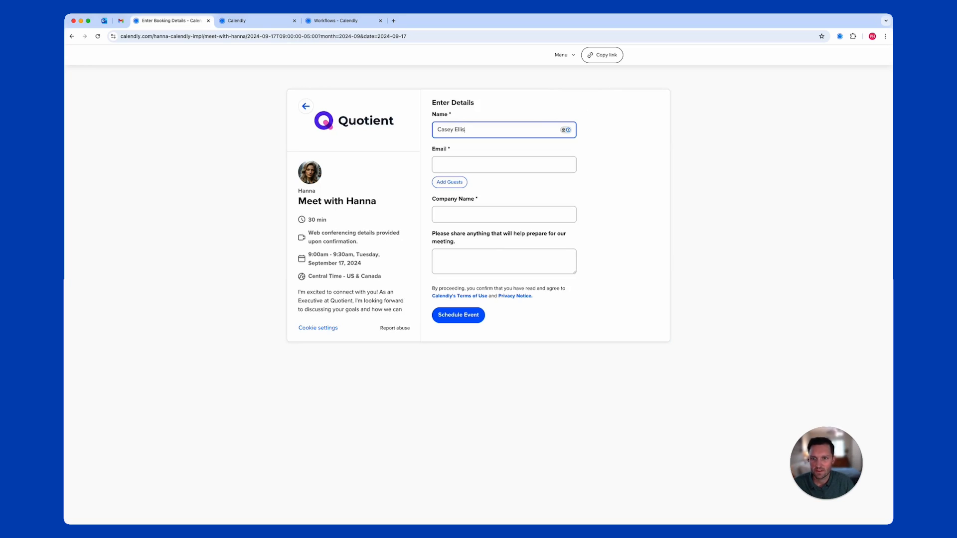
# Fill in the invitee's name, e-mail and company HappyHive, then schedule the event
pyautogui.press('Tab')
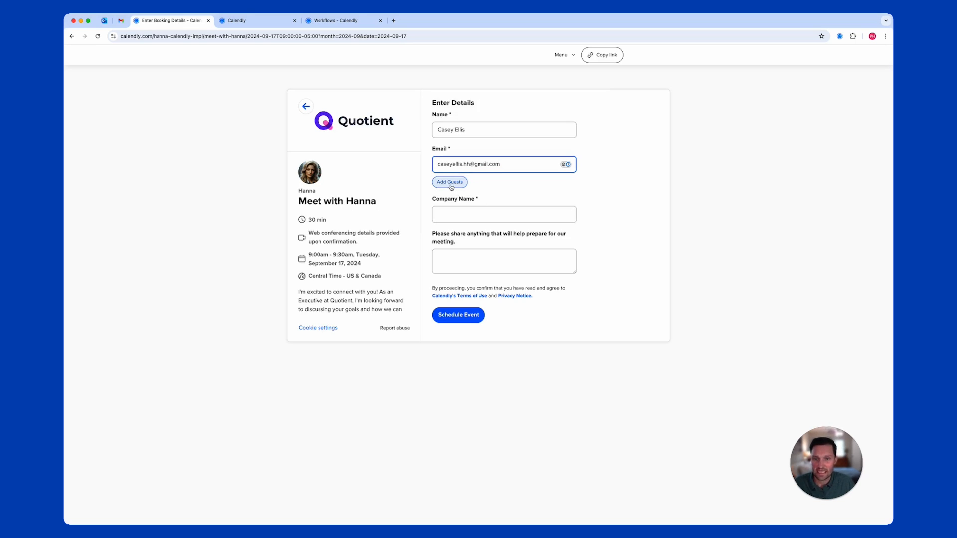
pyautogui.click(451, 214)
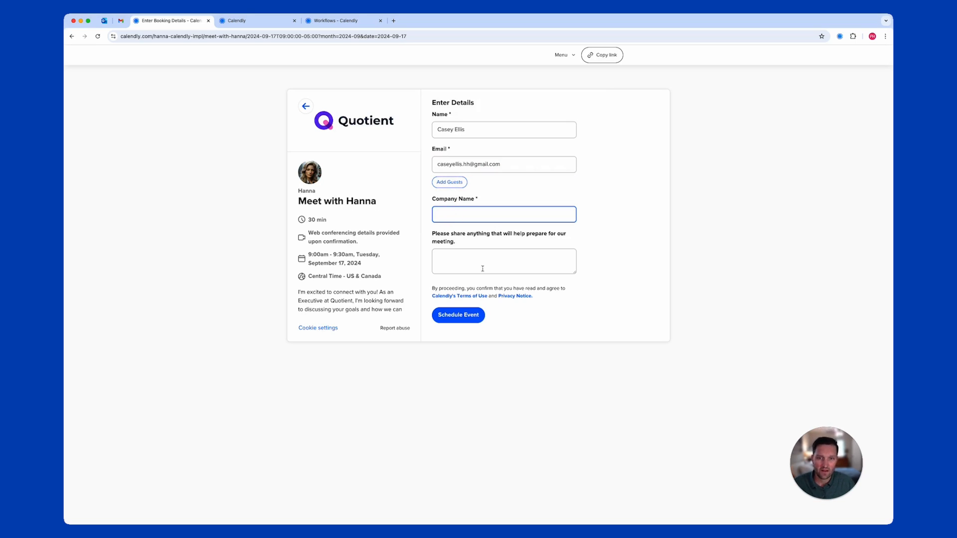
pyautogui.write('HappyHive')
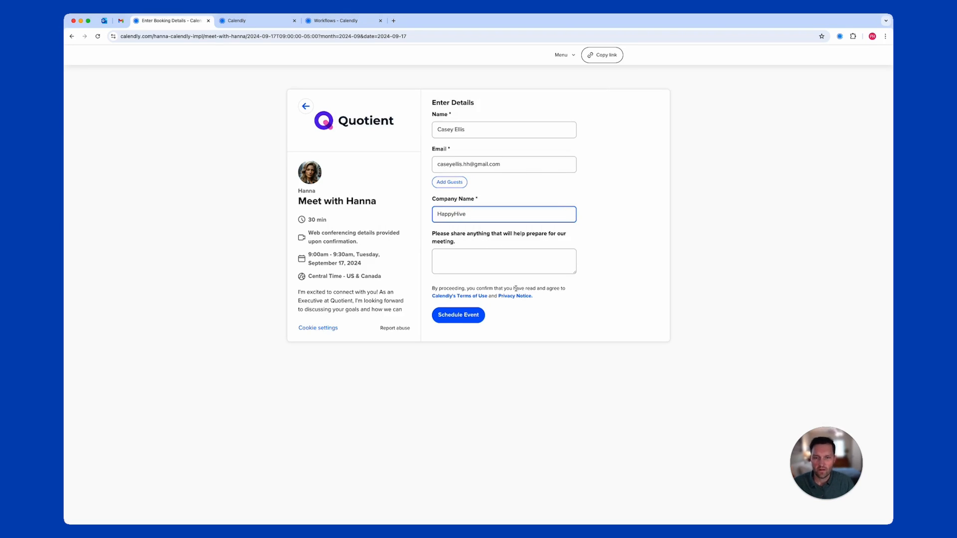
pyautogui.click(508, 263)
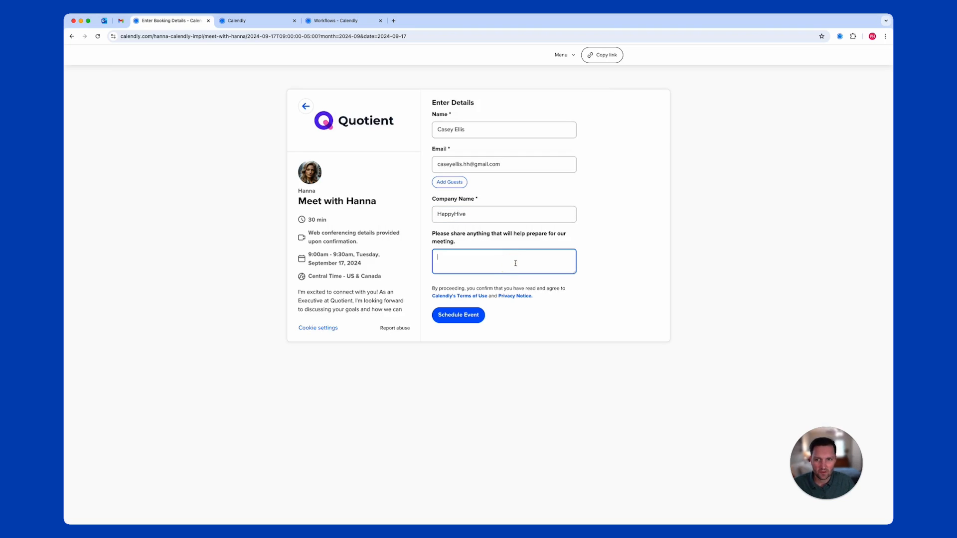
pyautogui.click(446, 319)
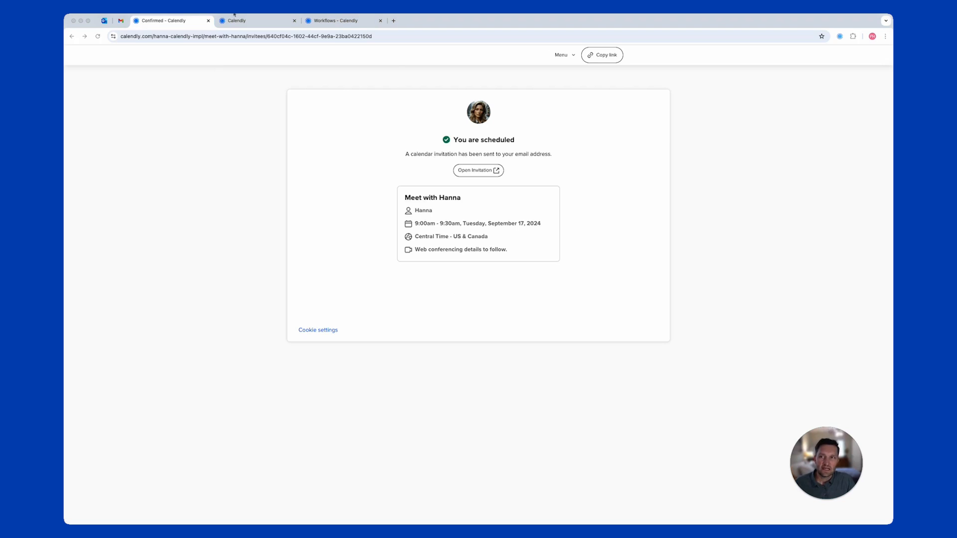
pyautogui.click(233, 20)
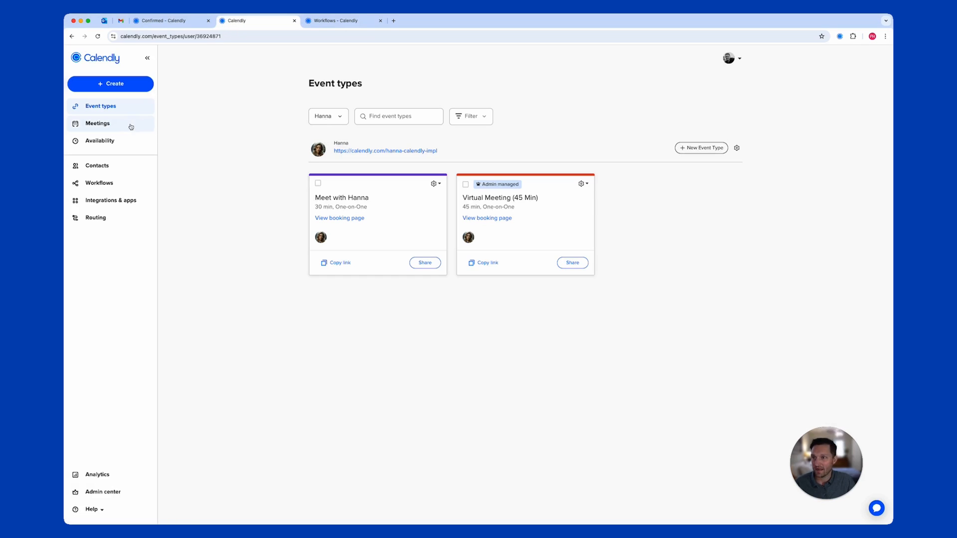
pyautogui.click(103, 128)
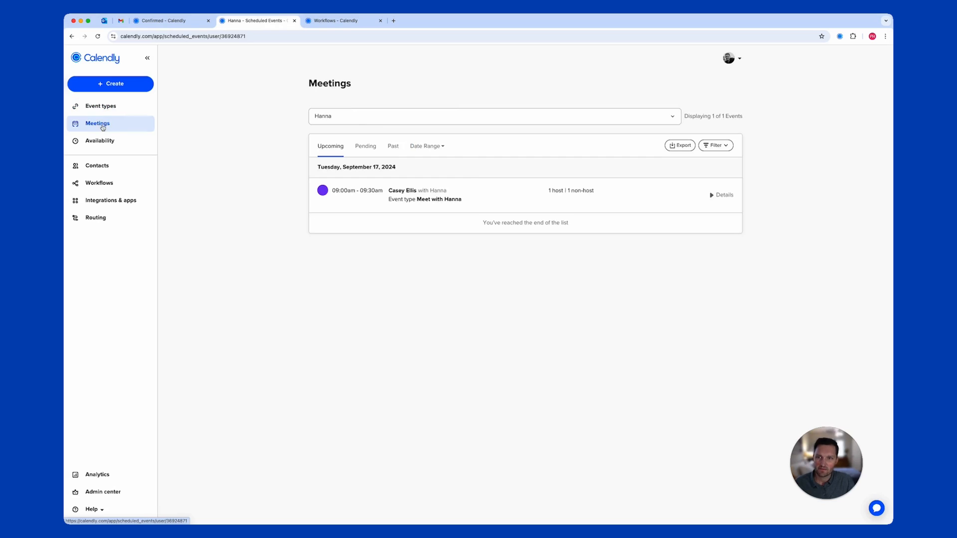
pyautogui.click(434, 200)
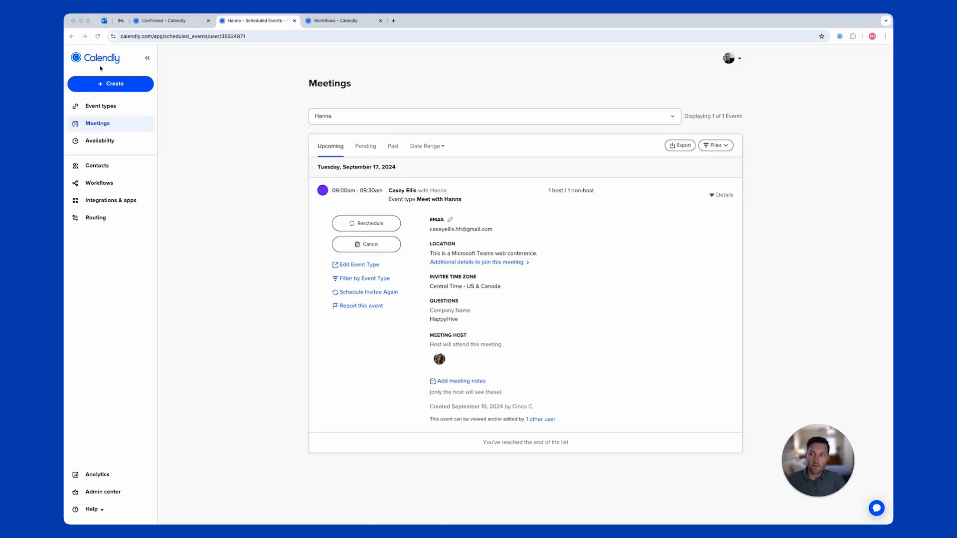
pyautogui.click(104, 20)
pyautogui.click(72, 88)
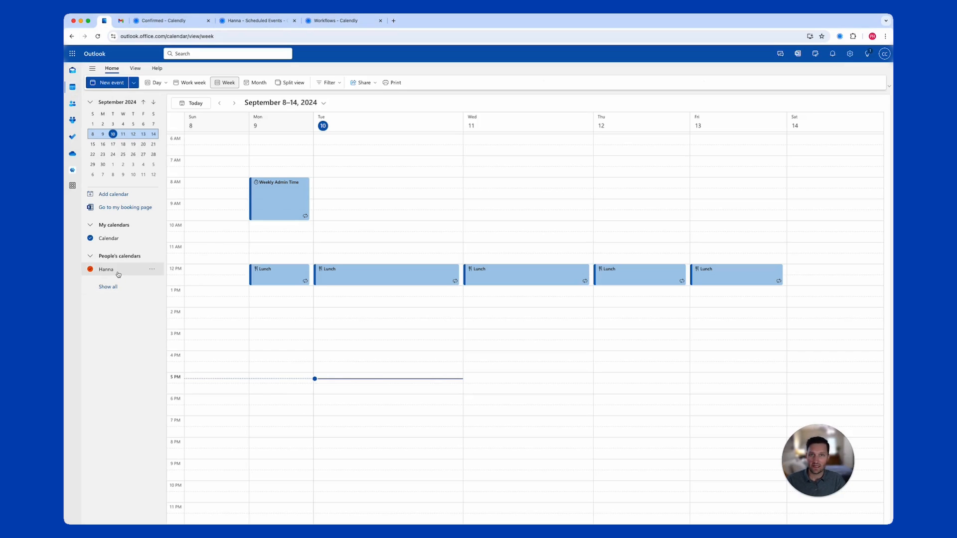
# View the Quotient + HappyHive meeting in Outlook's September 15–21 week, then return to Calendly
pyautogui.click(113, 147)
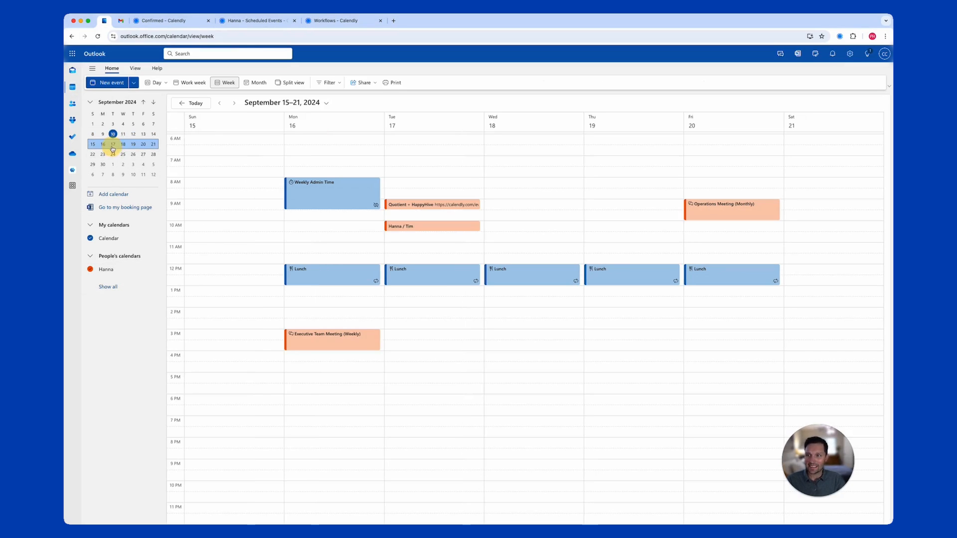
pyautogui.click(430, 206)
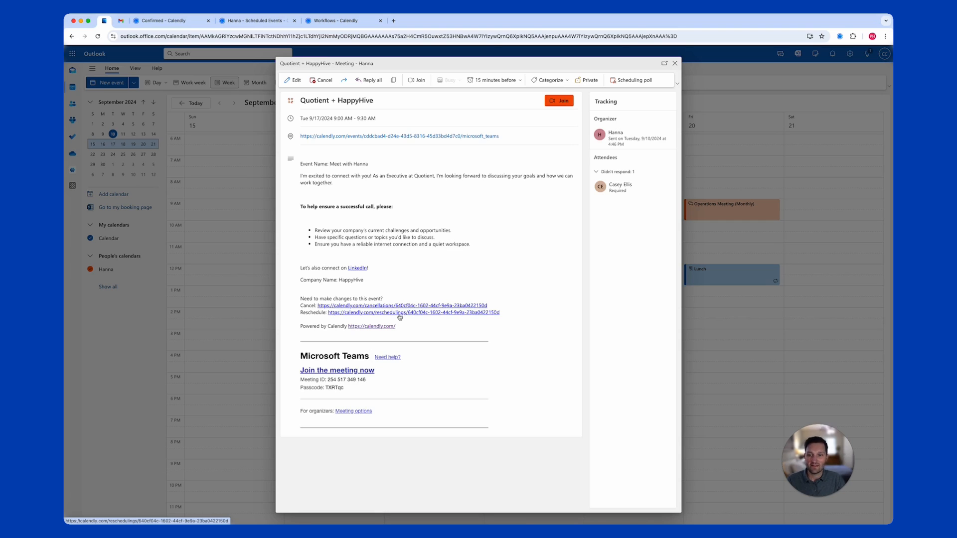
pyautogui.click(676, 64)
pyautogui.click(254, 20)
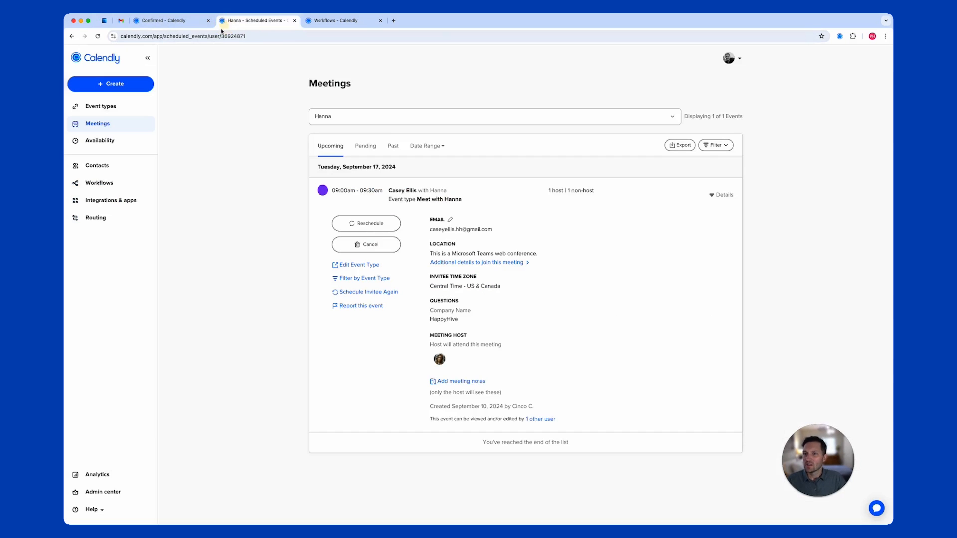
pyautogui.click(90, 107)
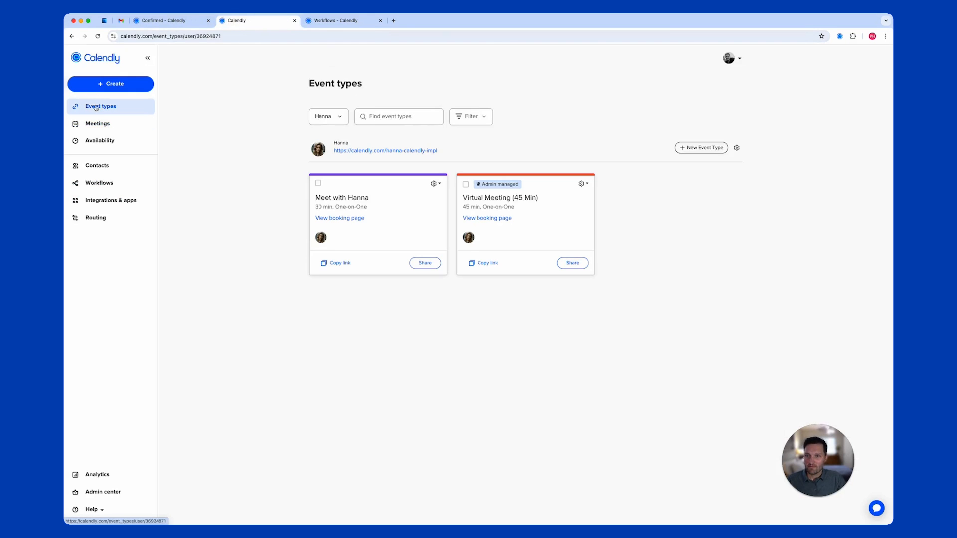
pyautogui.click(321, 118)
pyautogui.click(346, 167)
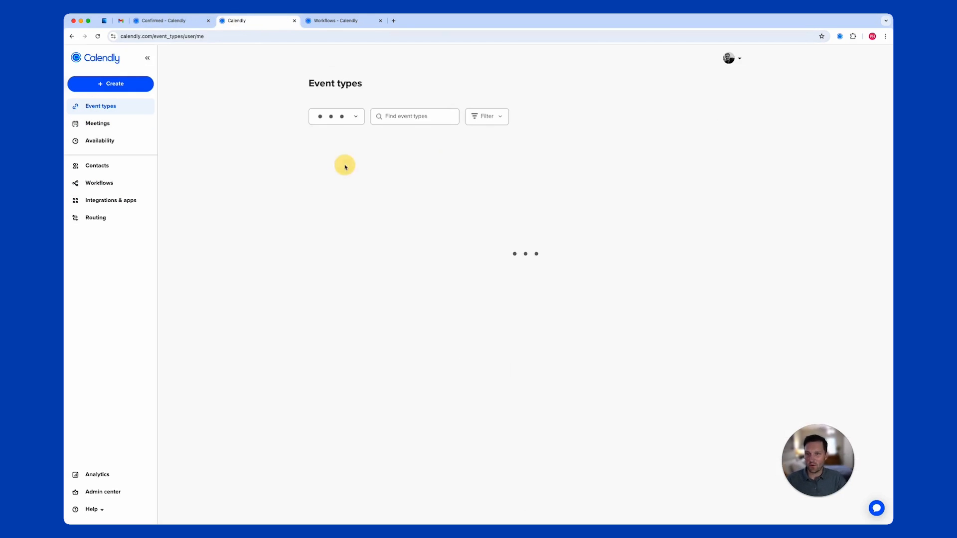
pyautogui.click(337, 119)
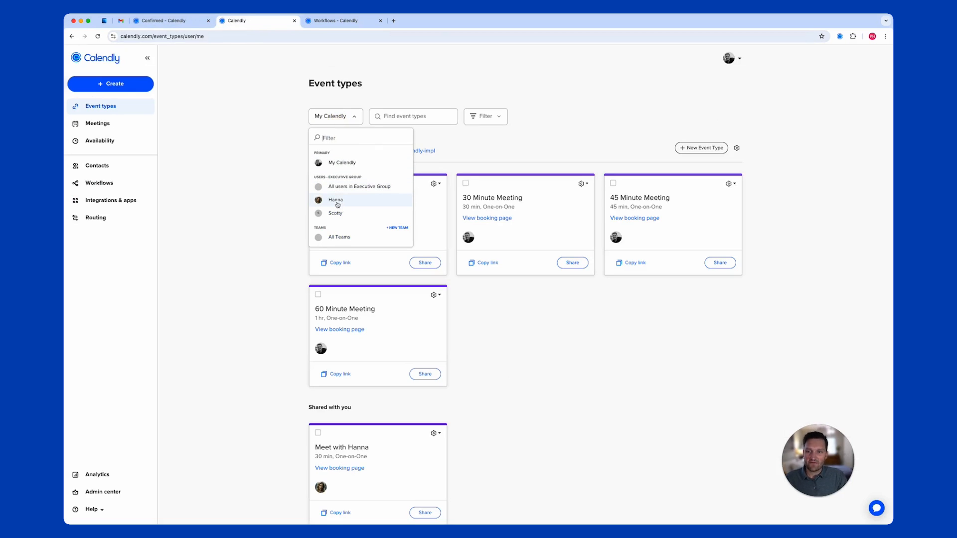
pyautogui.click(338, 204)
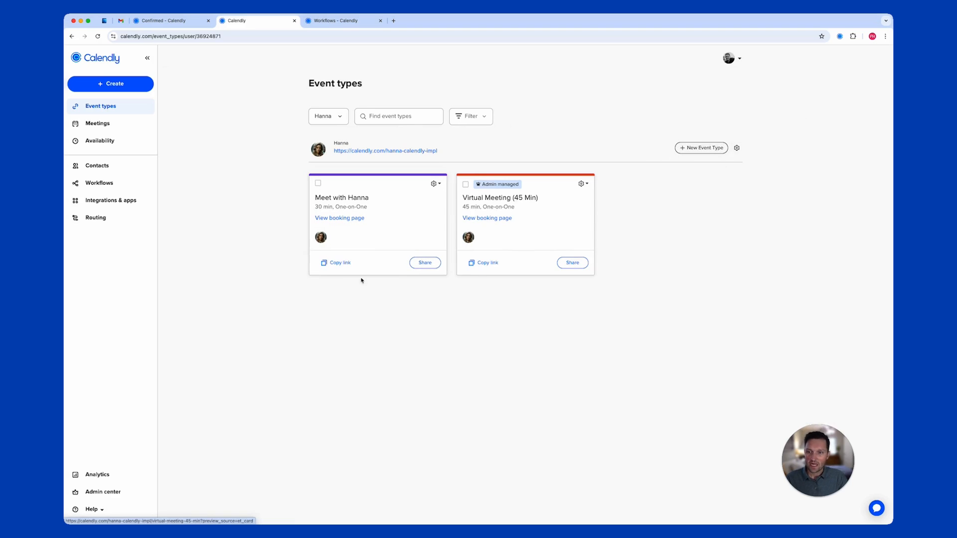
pyautogui.click(91, 125)
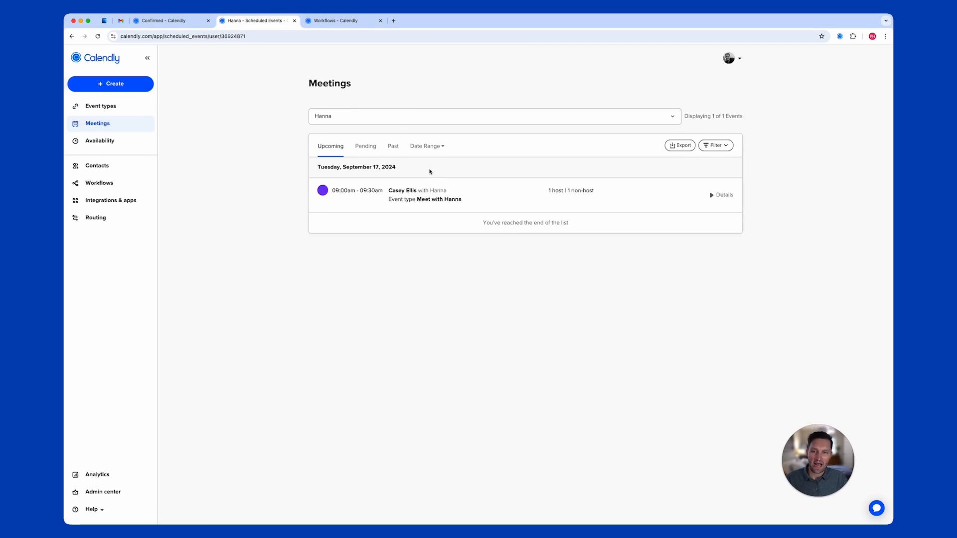